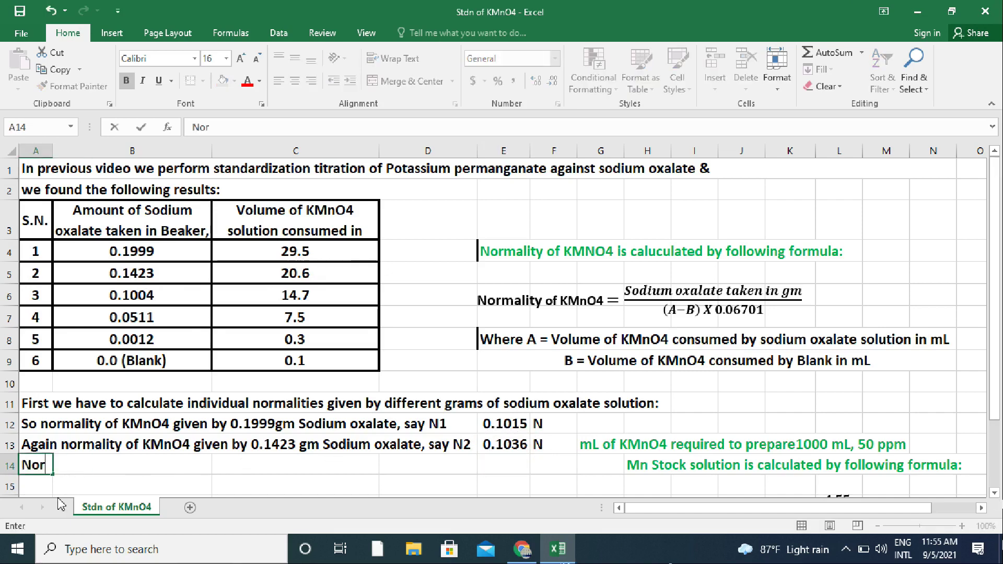
- Enter the label 'Normality of KMnO4 given by 0.1004 gm Sodium oxalate, say N3' in A14, left-aligned
{"action": "type", "text": "O4 giv"}
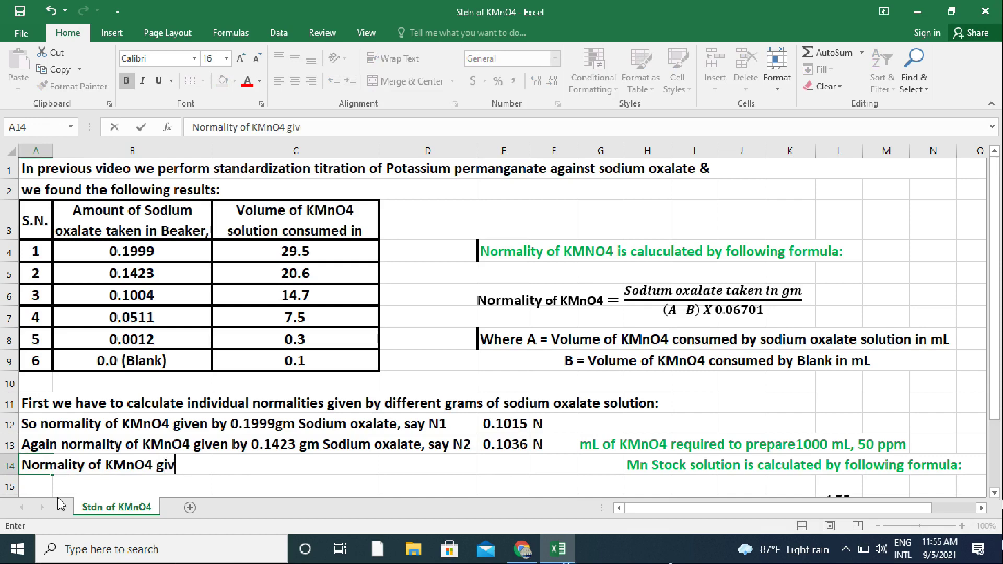
{"action": "type", "text": "en by 0.1004"}
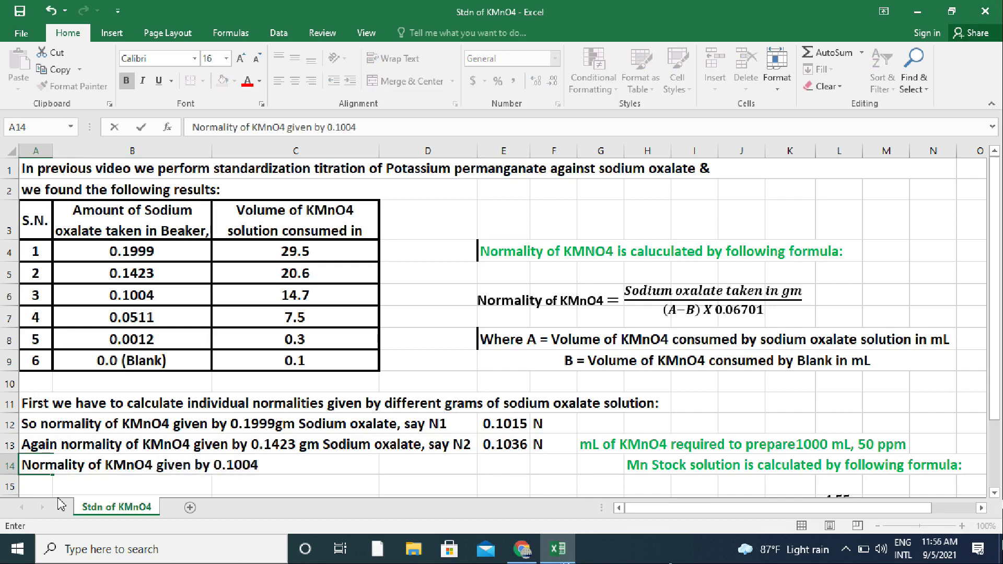
{"action": "type", "text": " gm Sodium oxalate, say N3"}
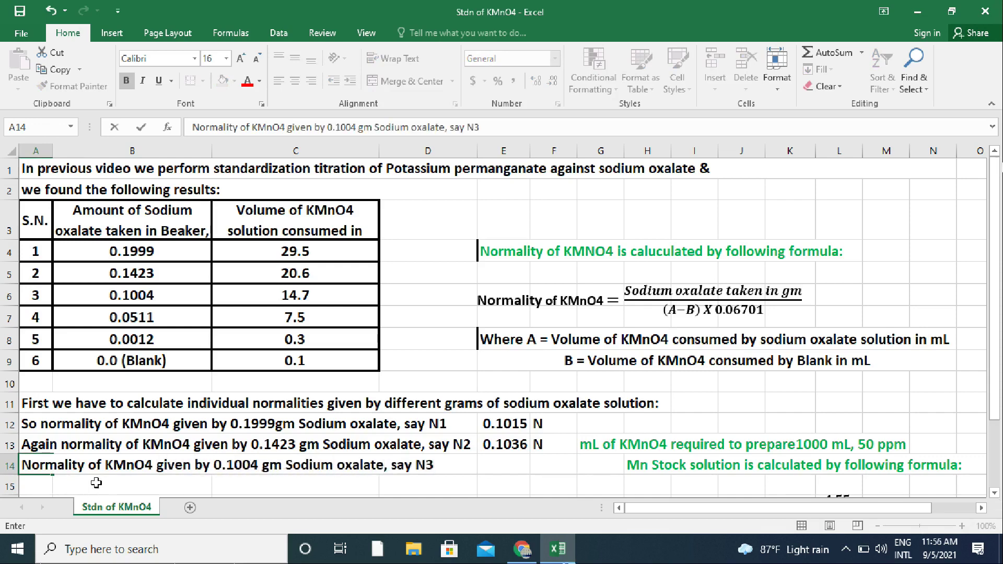
{"action": "left_click_drag", "start_coordinate": [48, 466], "coordinate": [421, 462]}
{"action": "left_click", "coordinate": [412, 81]}
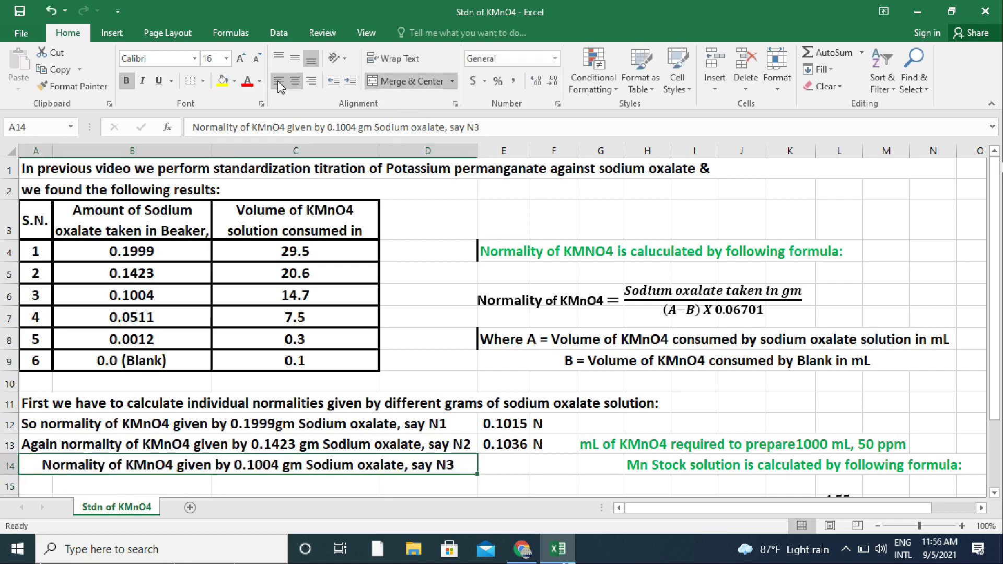
{"action": "key", "text": "ctrl+z"}
- Compute N3 in E14 with =B6/((C6-C9)*0.06701), giving 0.1026
{"action": "left_click", "coordinate": [504, 464]}
{"action": "type", "text": "="}
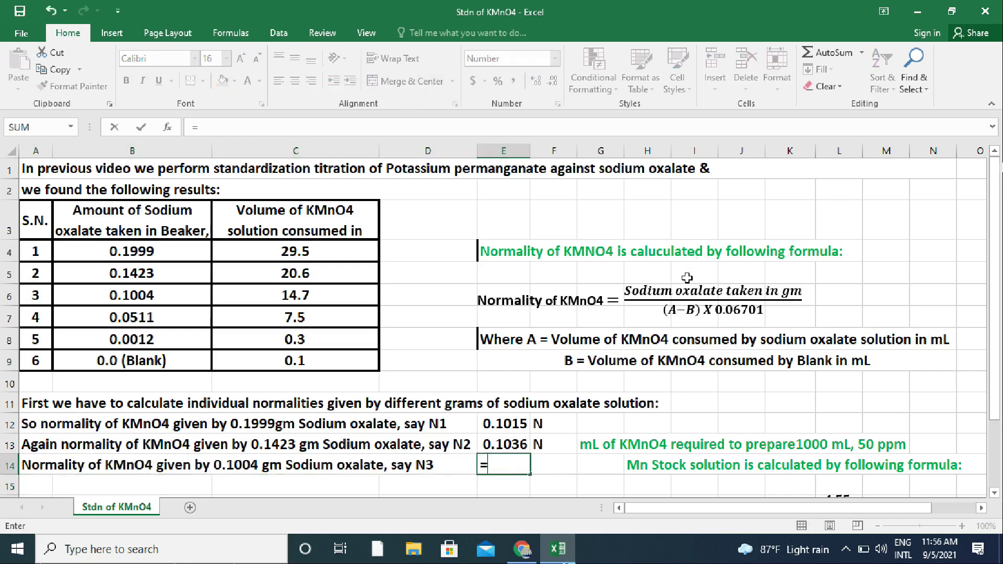
{"action": "left_click", "coordinate": [129, 296]}
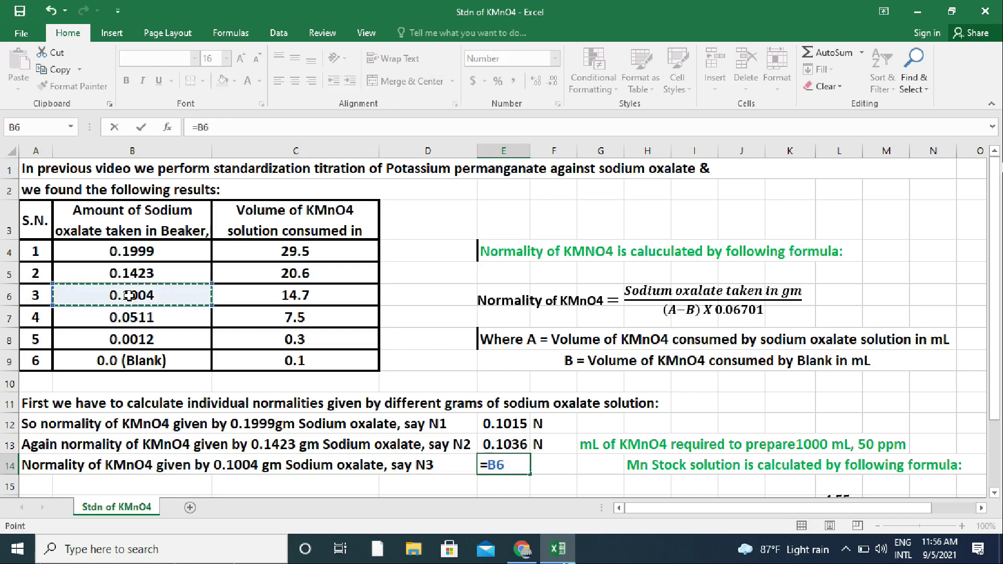
{"action": "type", "text": "/(("}
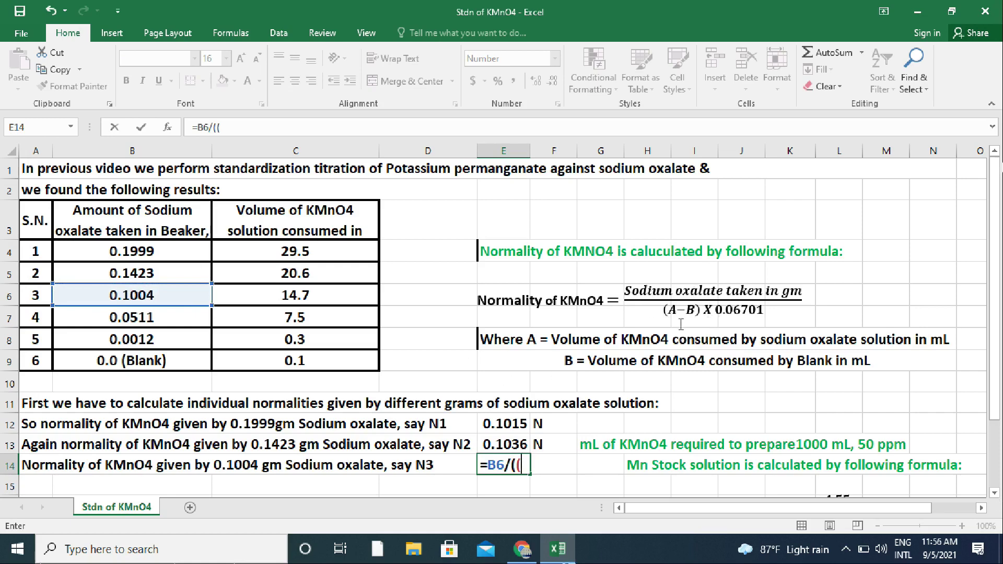
{"action": "left_click", "coordinate": [308, 295]}
{"action": "type", "text": "-"}
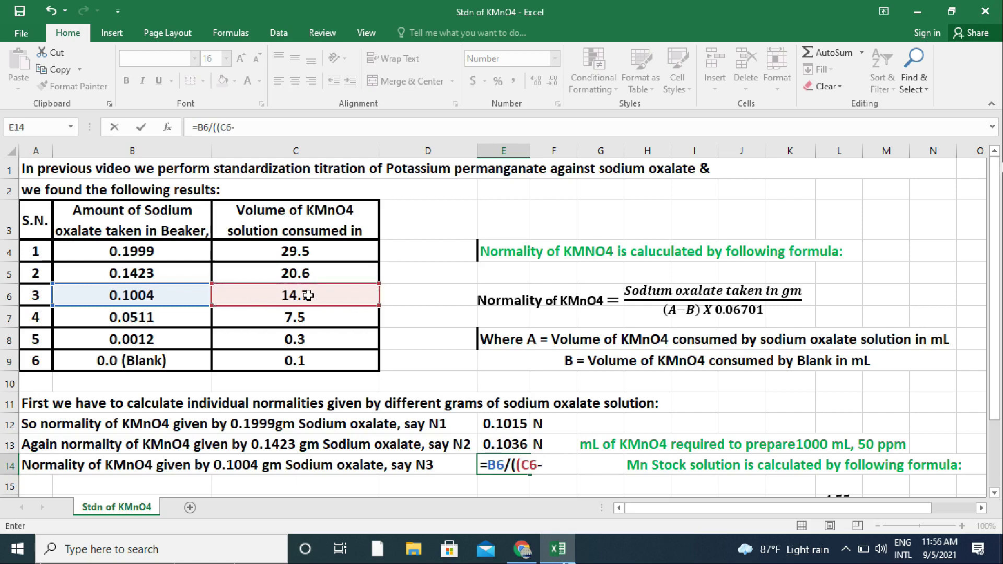
{"action": "left_click", "coordinate": [295, 363]}
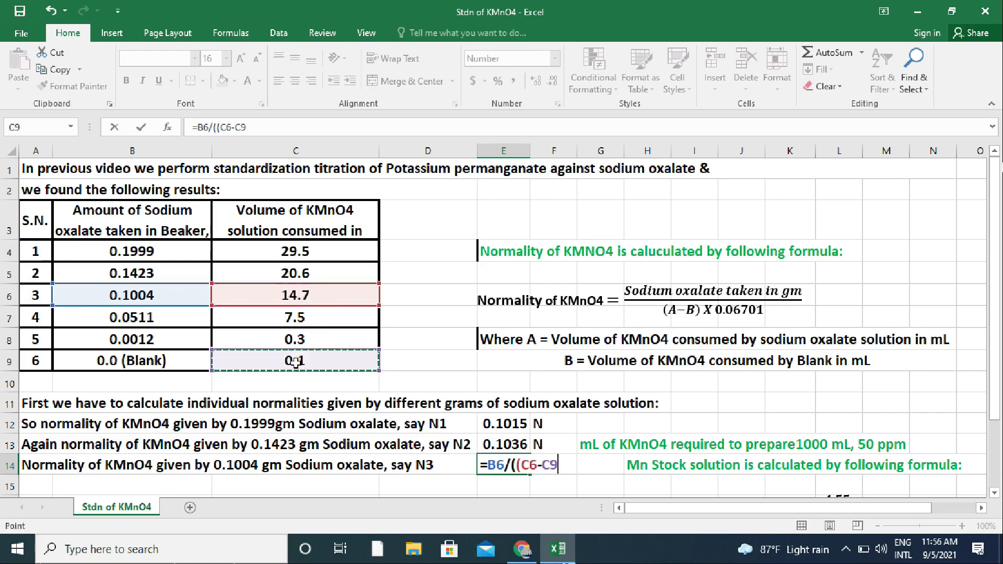
{"action": "type", "text": ")*"}
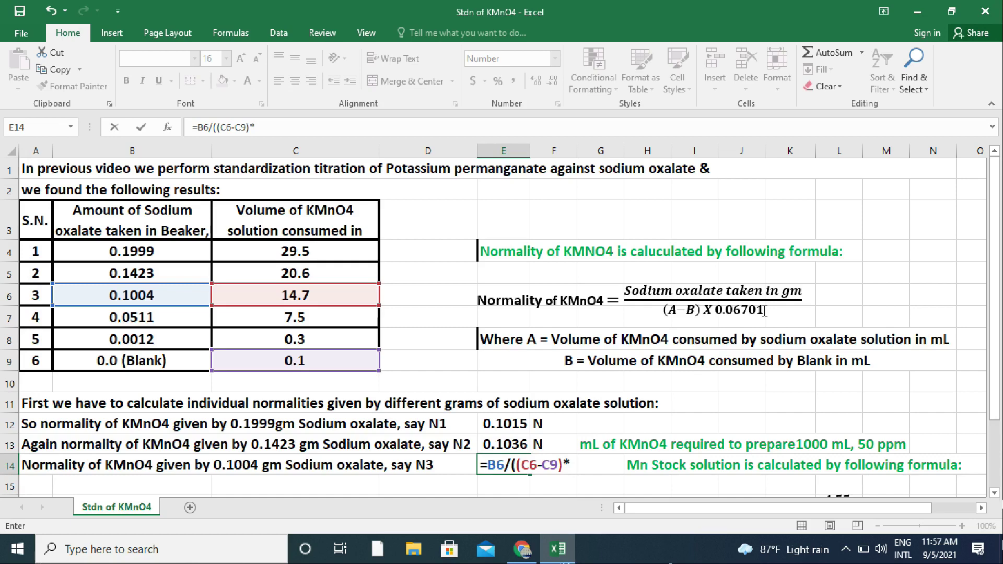
{"action": "type", "text": "0.06701"}
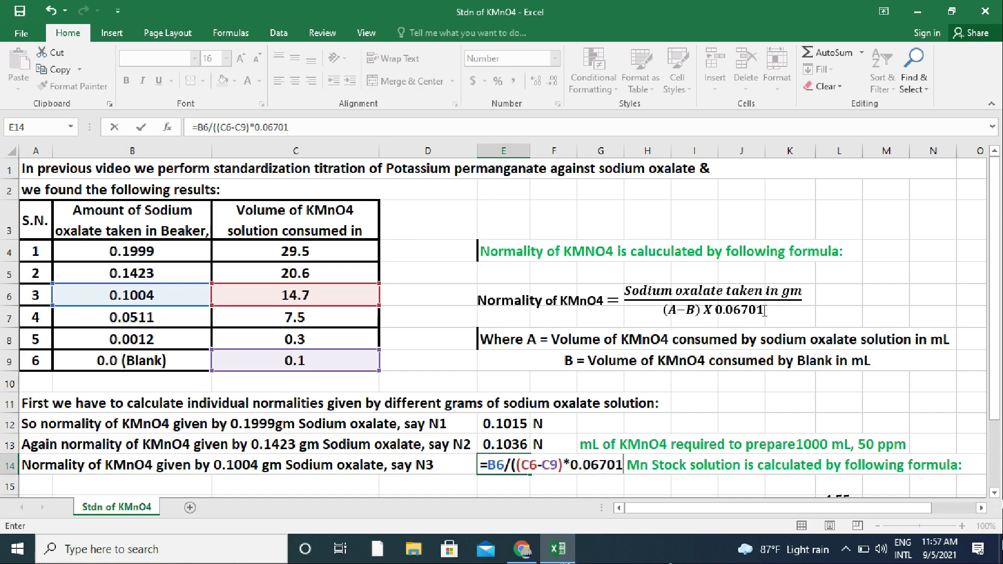
{"action": "type", "text": ")"}
{"action": "key", "text": "Return"}
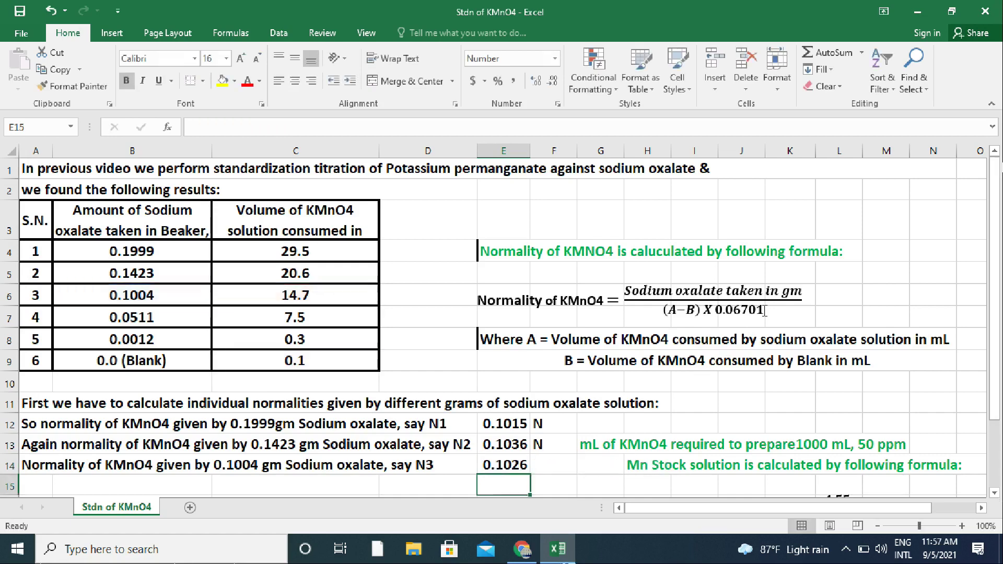
- Put the unit N in F14 beside the 0.1026 result
{"action": "left_click", "coordinate": [548, 464]}
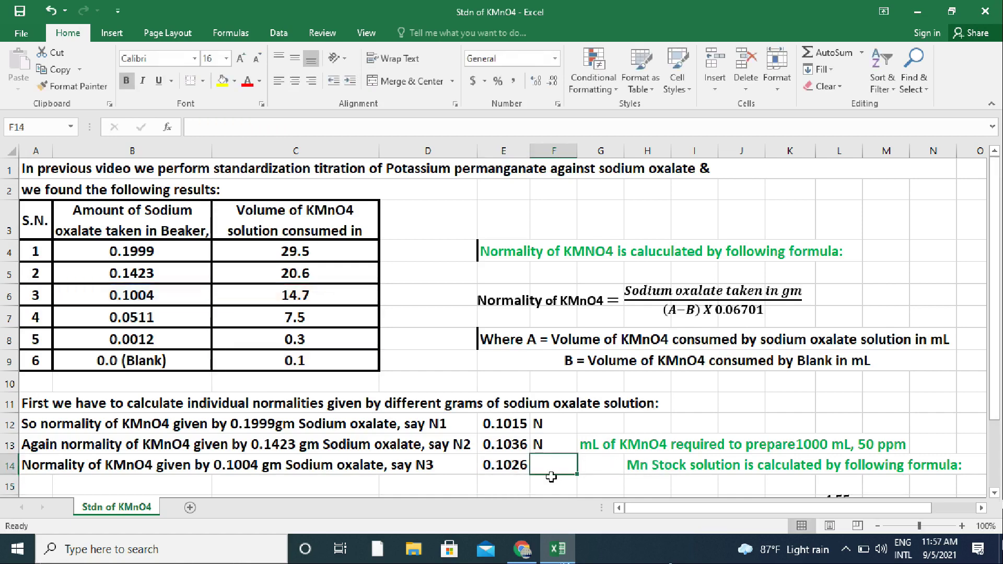
{"action": "type", "text": "N"}
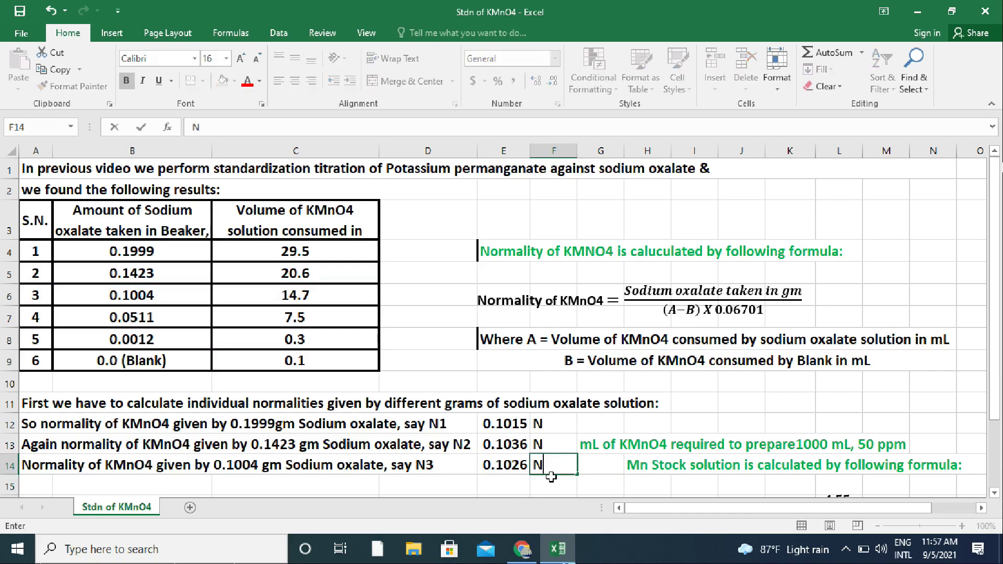
{"action": "scroll", "coordinate": [432, 360], "scroll_direction": "down", "scroll_amount": 2}
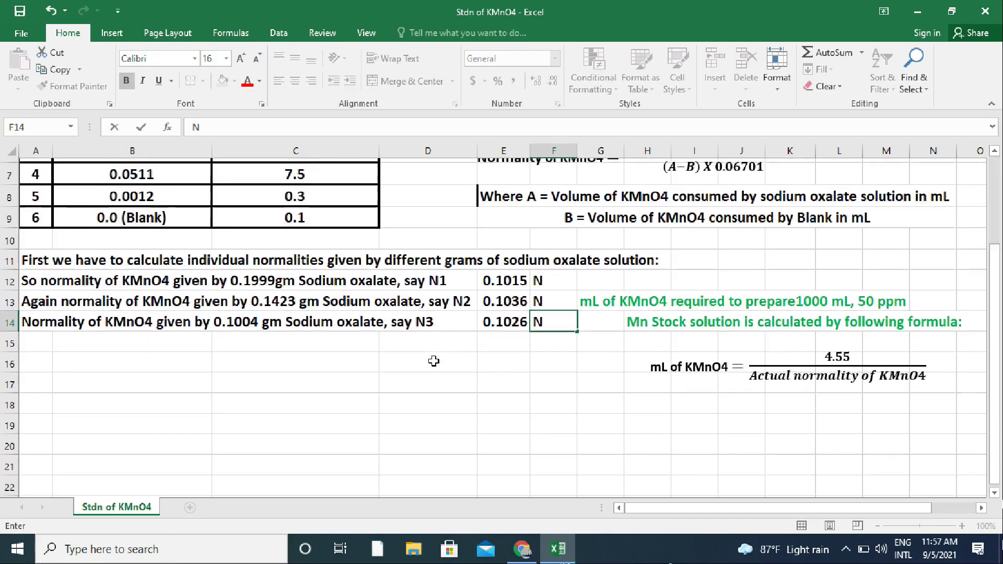
{"action": "scroll", "coordinate": [434, 362], "scroll_direction": "up", "scroll_amount": 2}
{"action": "scroll", "coordinate": [434, 362], "scroll_direction": "down", "scroll_amount": 2}
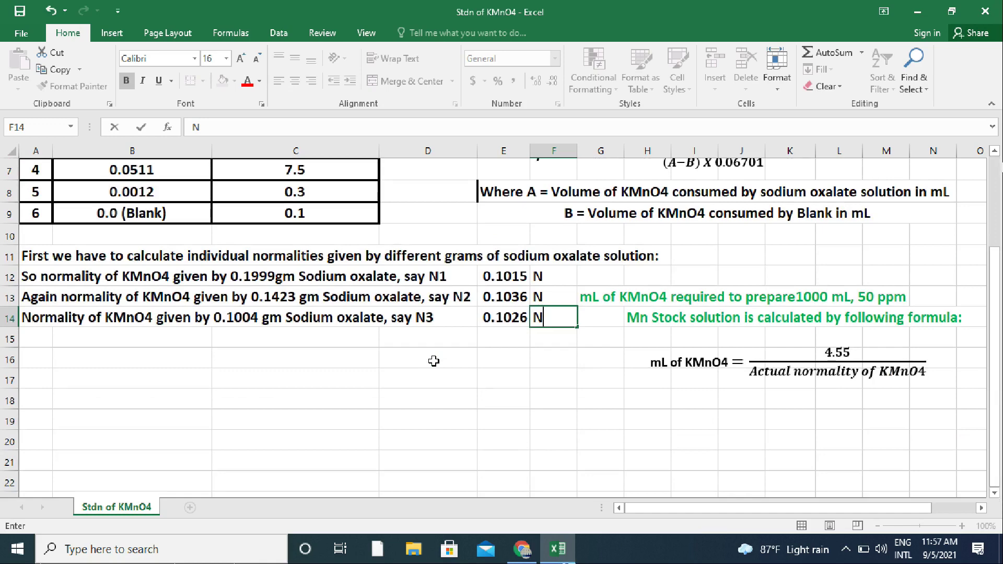
{"action": "left_click_drag", "start_coordinate": [998, 312], "coordinate": [1001, 274]}
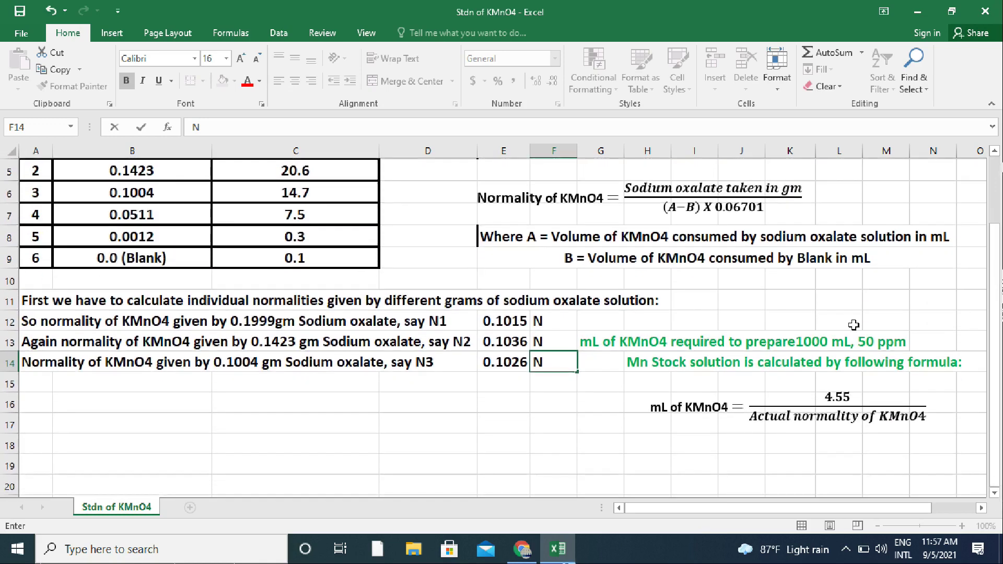
- Label A15 'Normality of KMnO4 given by 0.0511 gm Sodium oxalate say N4', correcting N5 to N4
{"action": "left_click", "coordinate": [37, 382]}
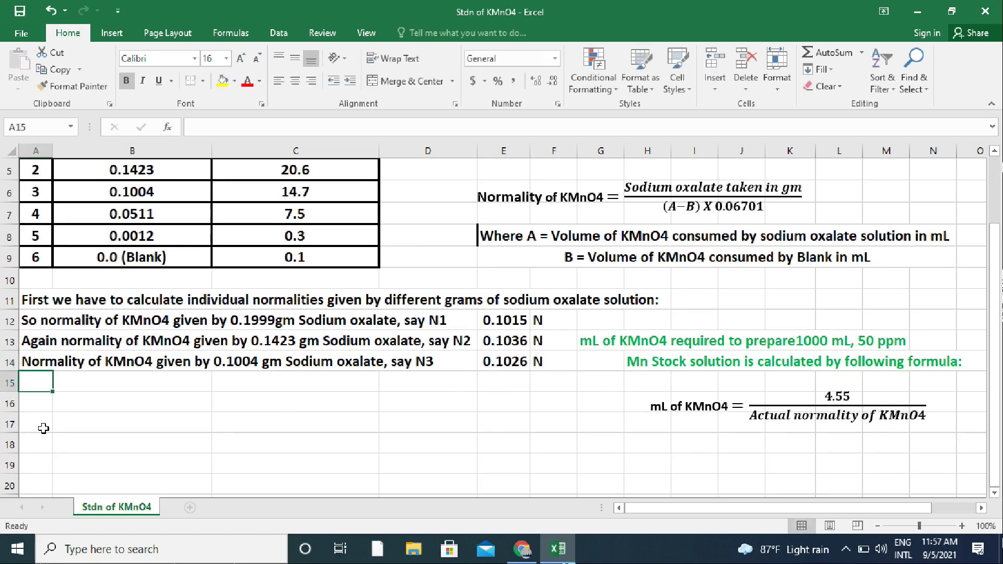
{"action": "type", "text": "Normality of KMnO4 "}
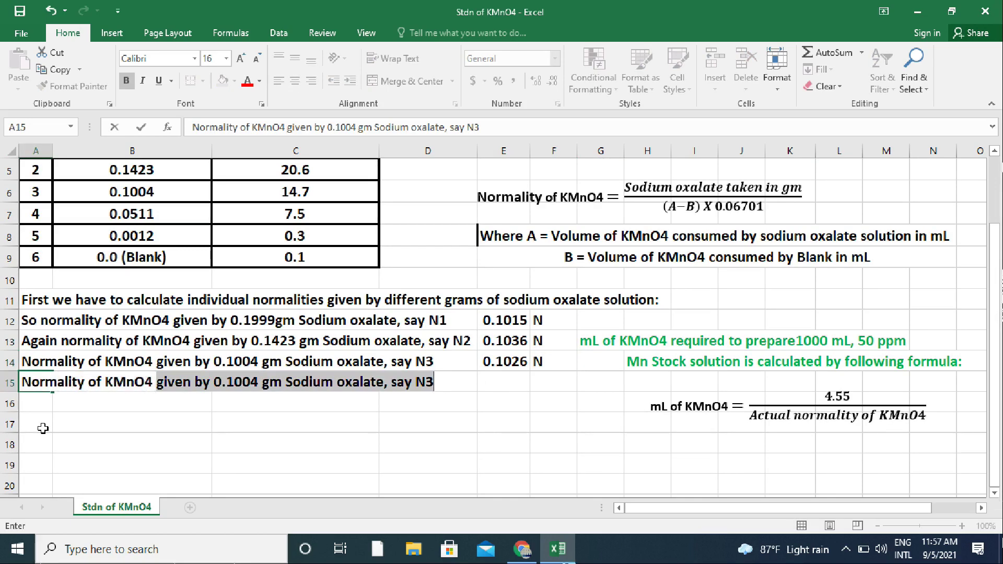
{"action": "type", "text": "given by 0.0511"}
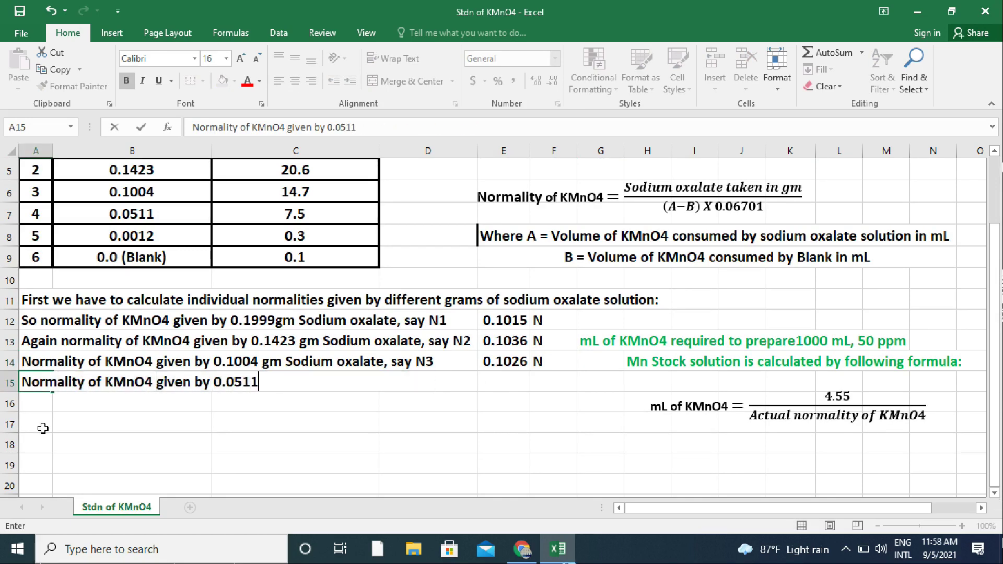
{"action": "type", "text": " gm Sodium oxalate "}
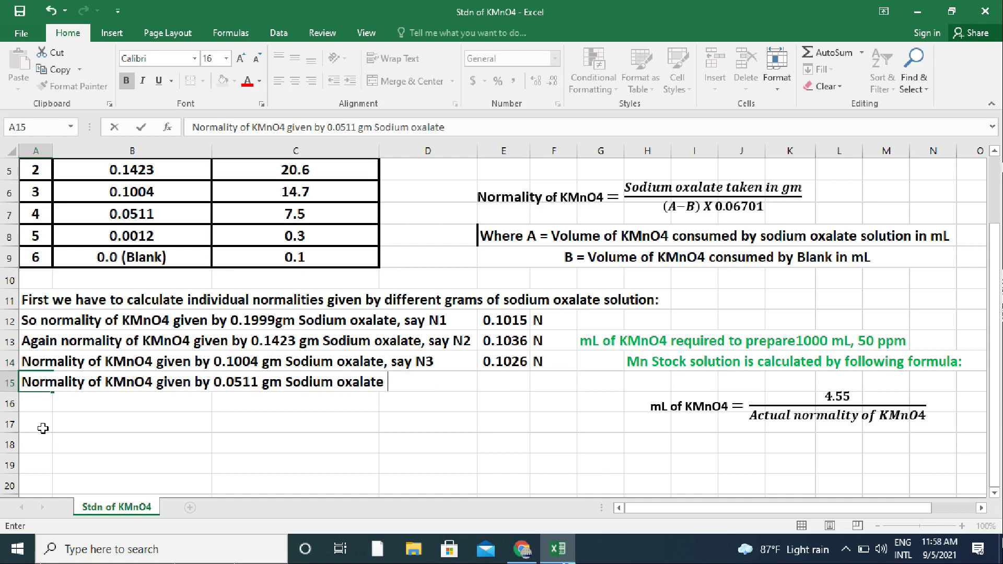
{"action": "type", "text": " say N5"}
{"action": "key", "text": "BackSpace"}
{"action": "type", "text": "4"}
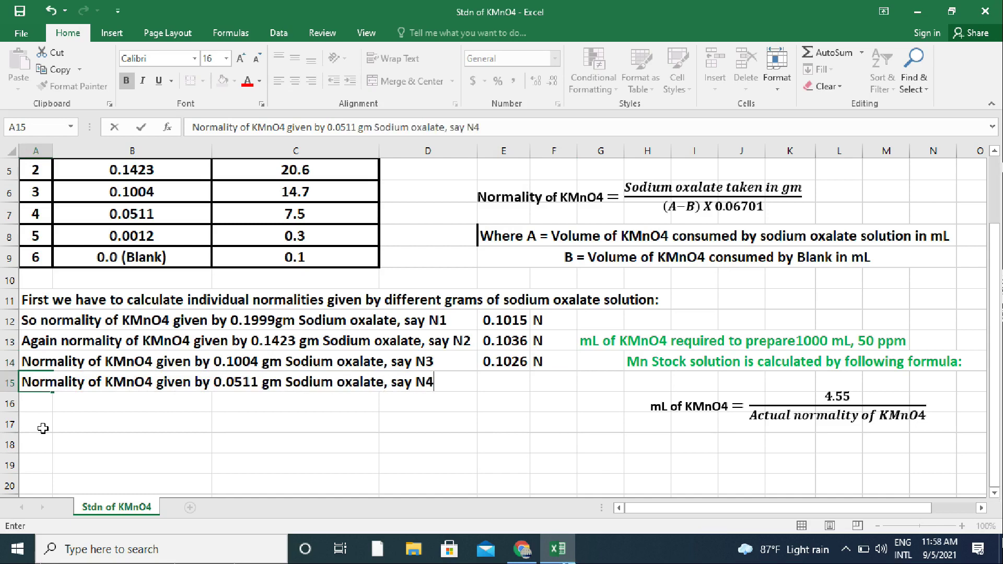
{"action": "left_click_drag", "start_coordinate": [70, 406], "coordinate": [470, 384]}
- Compute N4 in E15 with =B7/((C7-C9)*0.06701), giving 0.1031
{"action": "left_click", "coordinate": [509, 382]}
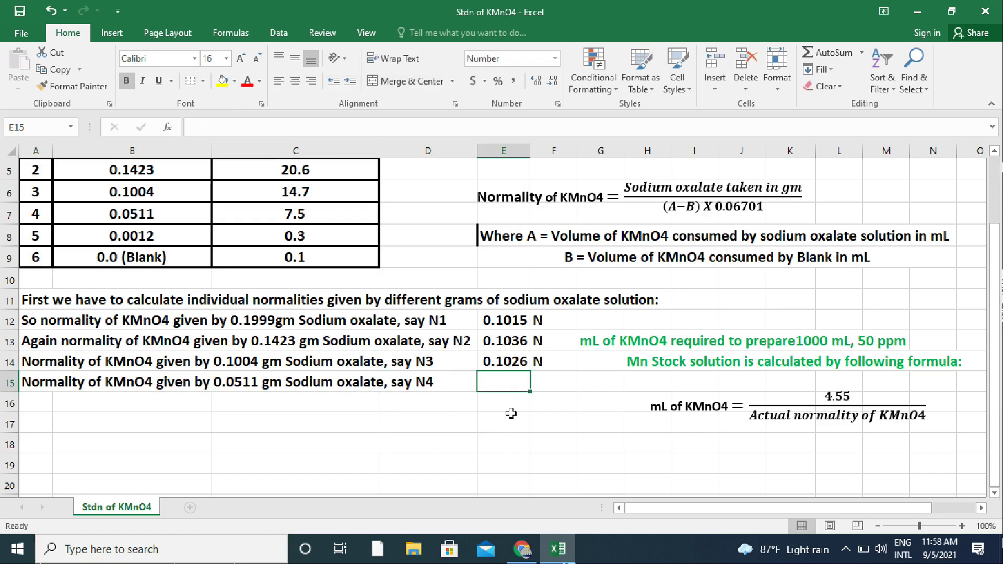
{"action": "type", "text": "="}
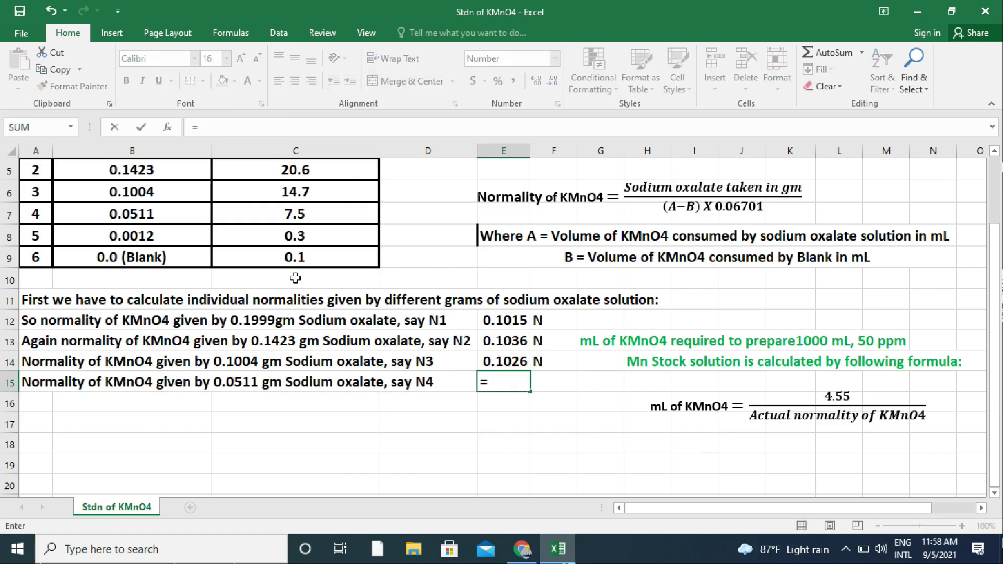
{"action": "left_click", "coordinate": [136, 214]}
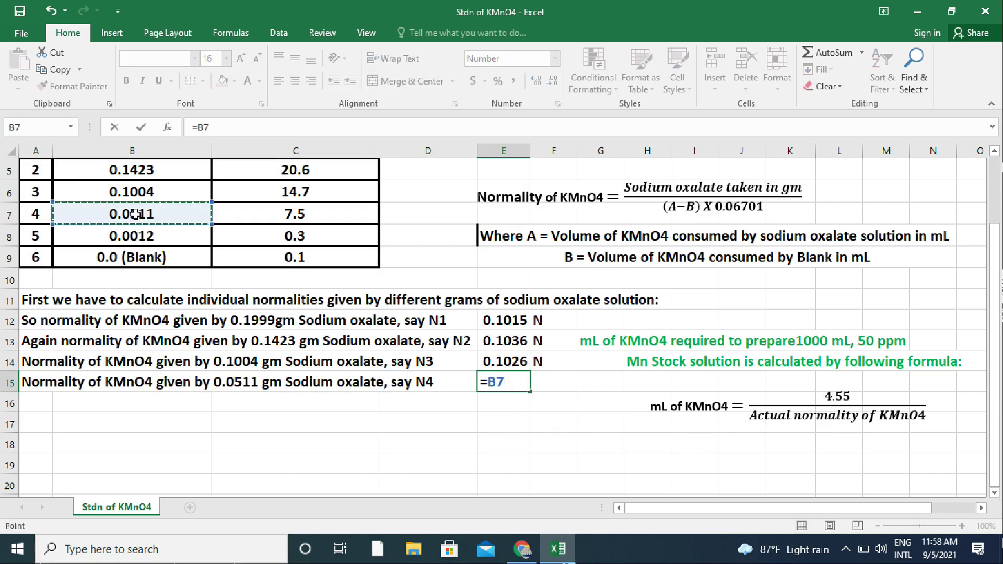
{"action": "type", "text": "/"}
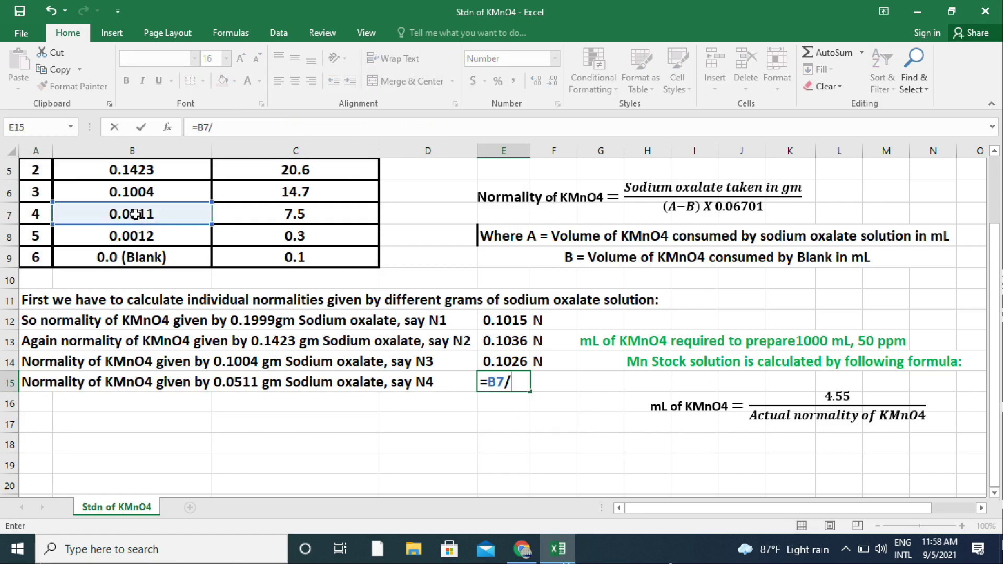
{"action": "type", "text": "(("}
{"action": "left_click", "coordinate": [293, 214]}
{"action": "type", "text": "-"}
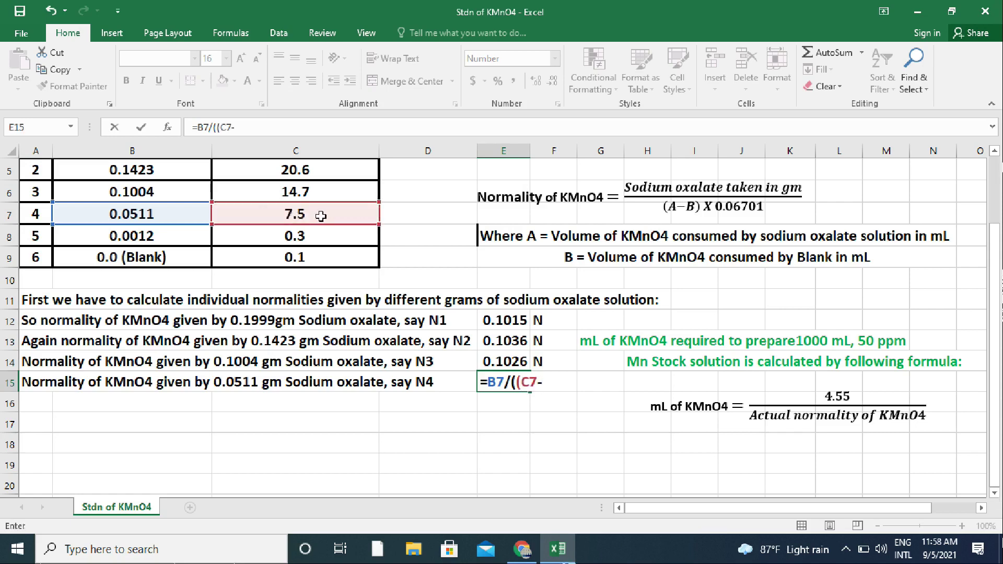
{"action": "left_click", "coordinate": [300, 257]}
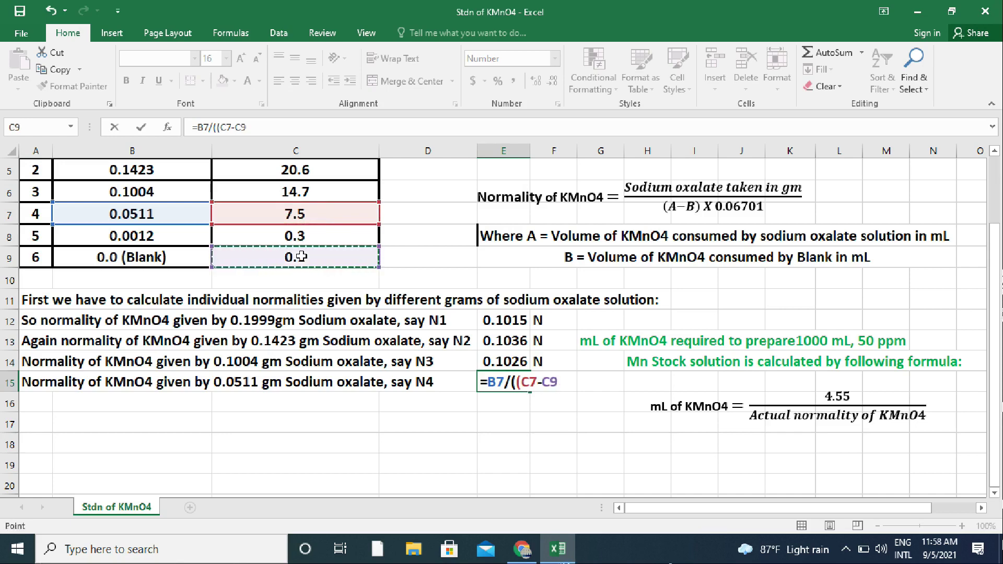
{"action": "type", "text": ")"}
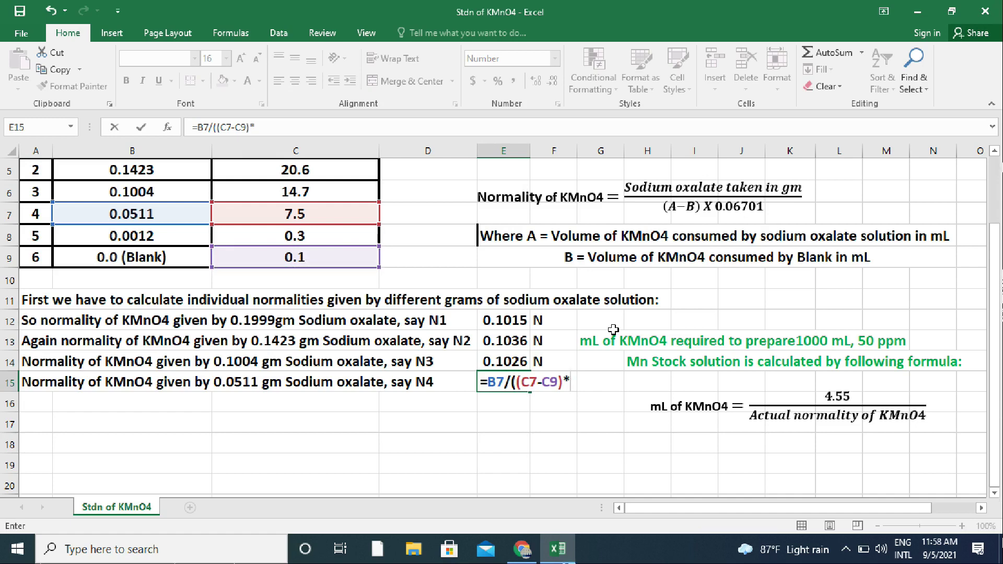
{"action": "type", "text": "*0.0670"}
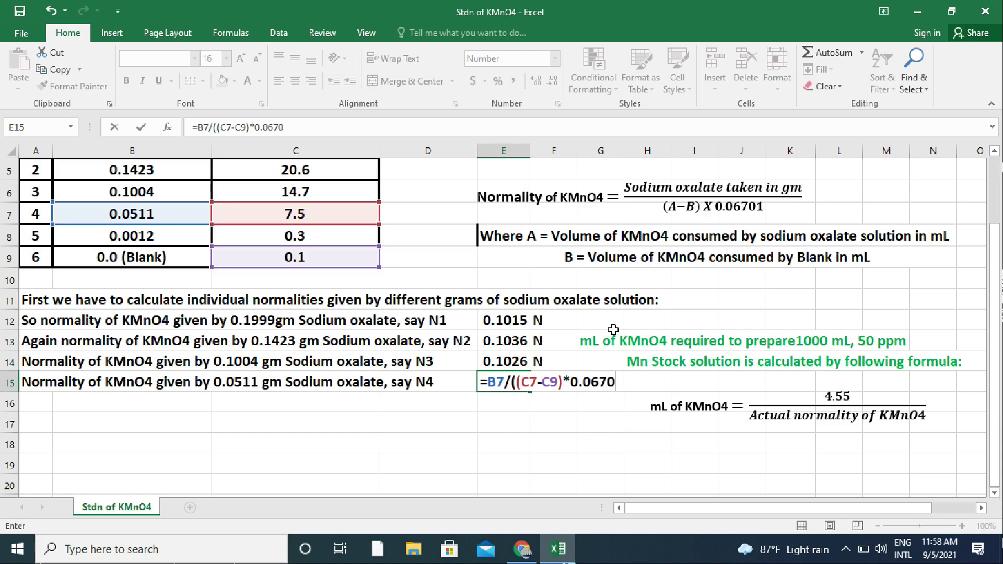
{"action": "type", "text": "1)"}
{"action": "key", "text": "Return"}
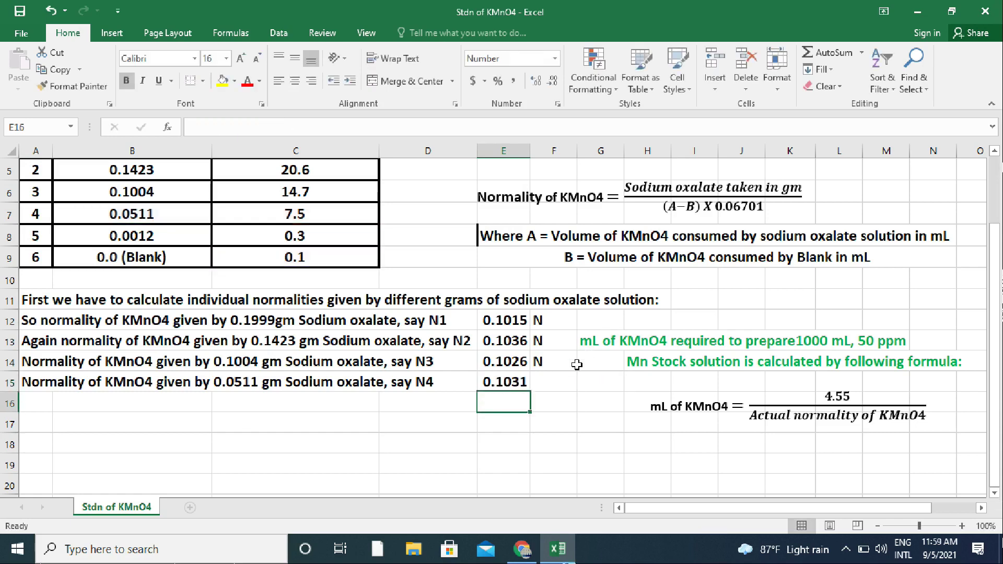
- Add the unit N in F15 beside the N4 result
{"action": "left_click", "coordinate": [553, 380]}
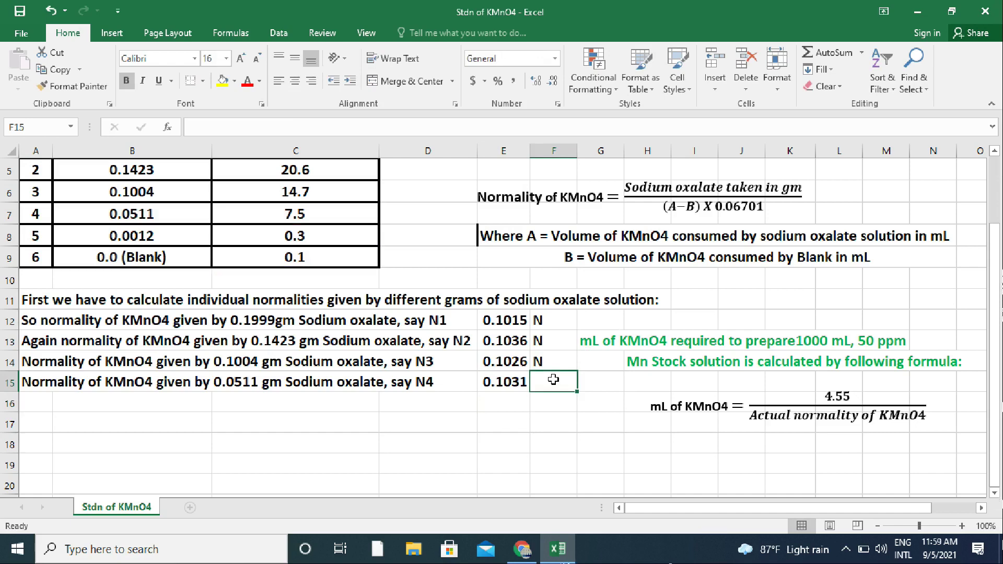
{"action": "type", "text": "N"}
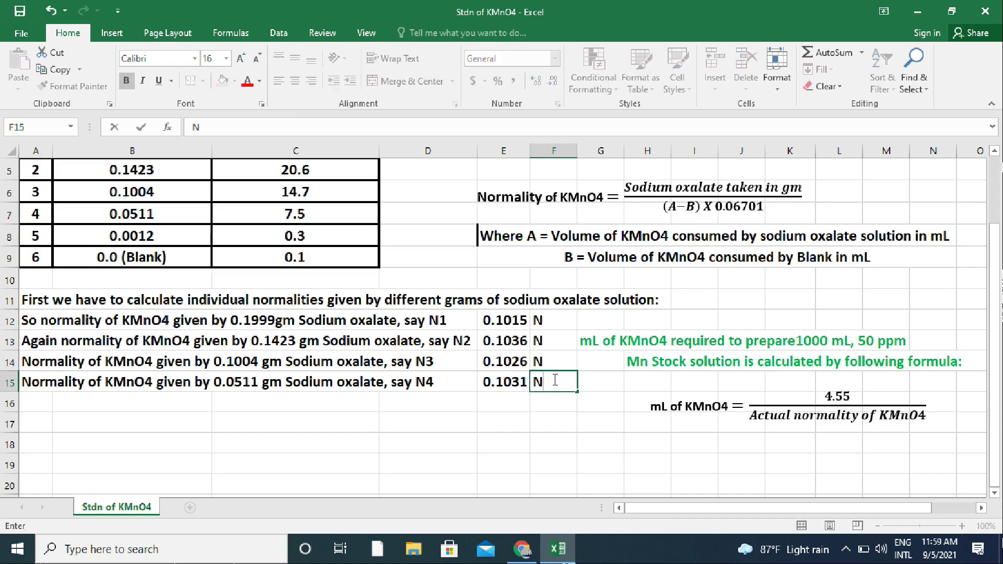
{"action": "left_click", "coordinate": [512, 410]}
{"action": "key", "text": "Home"}
- Label A16 'Normality of KMnO4 given by 0.0012 gm Sodium oxalate, say N5', merged across A16:D16 and left-aligned
{"action": "type", "text": "No"}
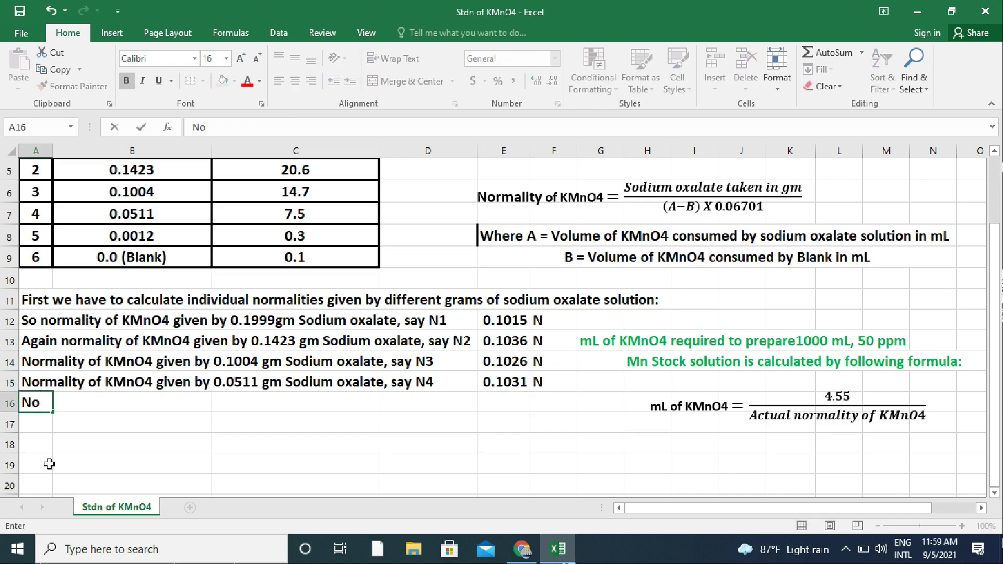
{"action": "type", "text": "rmality of KMnO4 given "}
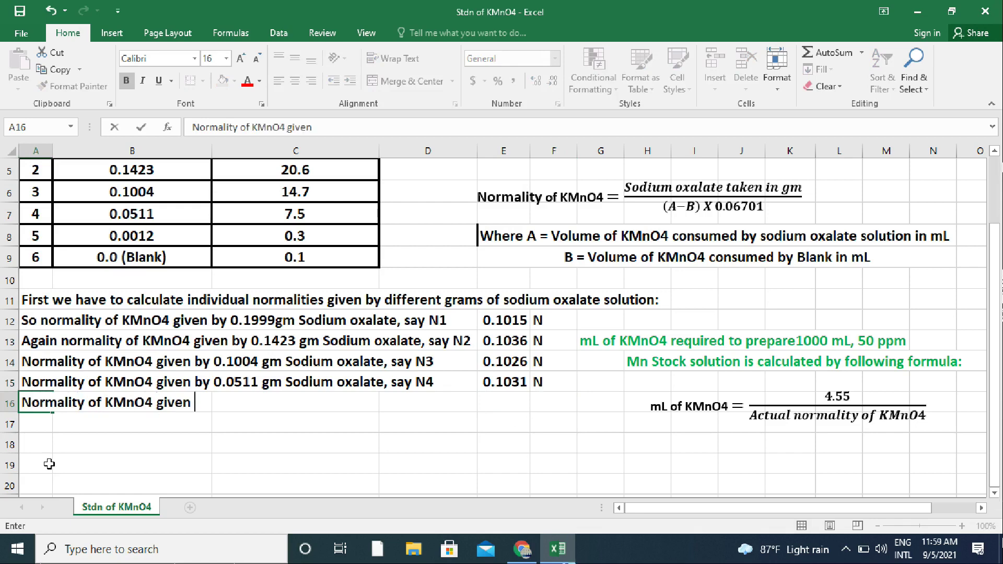
{"action": "type", "text": "by 0.0012 gm So"}
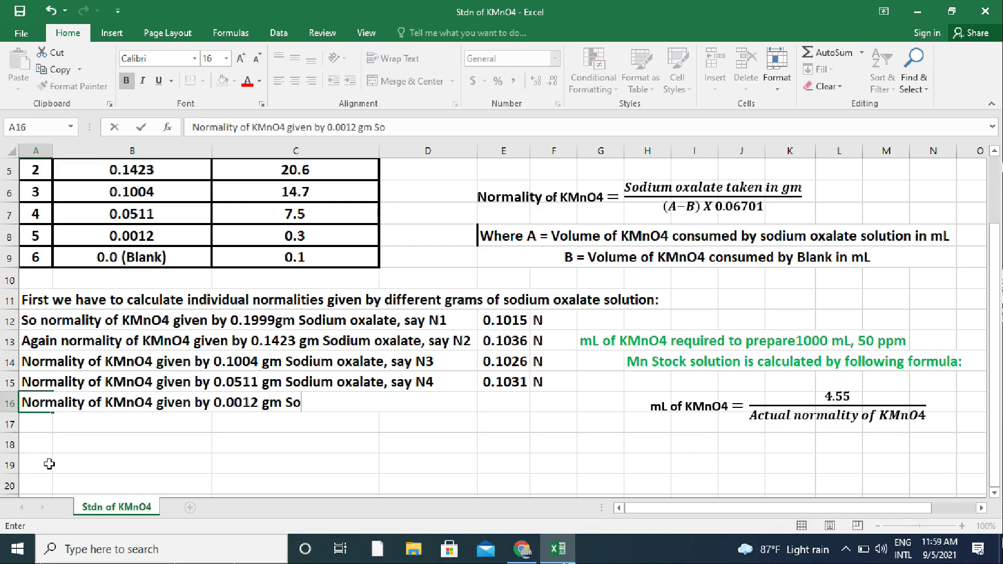
{"action": "type", "text": "dium oxalate, say N5"}
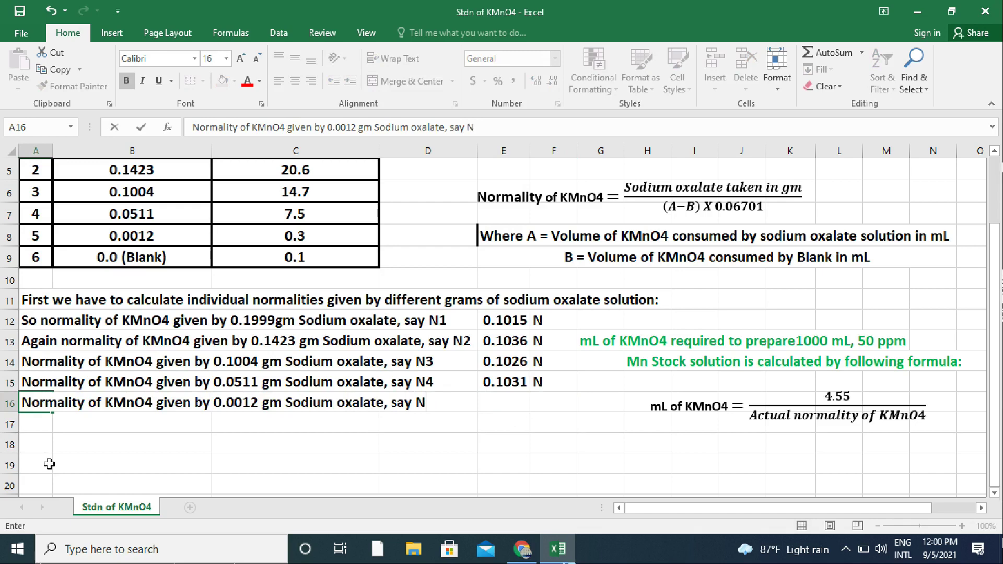
{"action": "left_click", "coordinate": [59, 398]}
{"action": "left_click_drag", "start_coordinate": [38, 402], "coordinate": [428, 402]}
{"action": "left_click", "coordinate": [405, 81]}
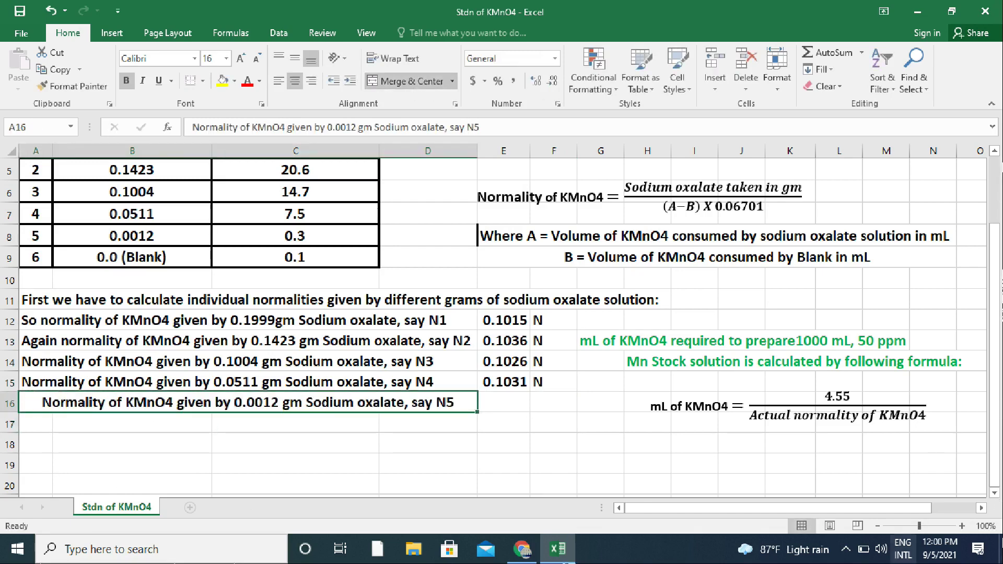
{"action": "left_click", "coordinate": [279, 81]}
- Compute N5 in E16 with =B8/((C8-C9)*0.06701), giving 0.0895
{"action": "left_click", "coordinate": [503, 399]}
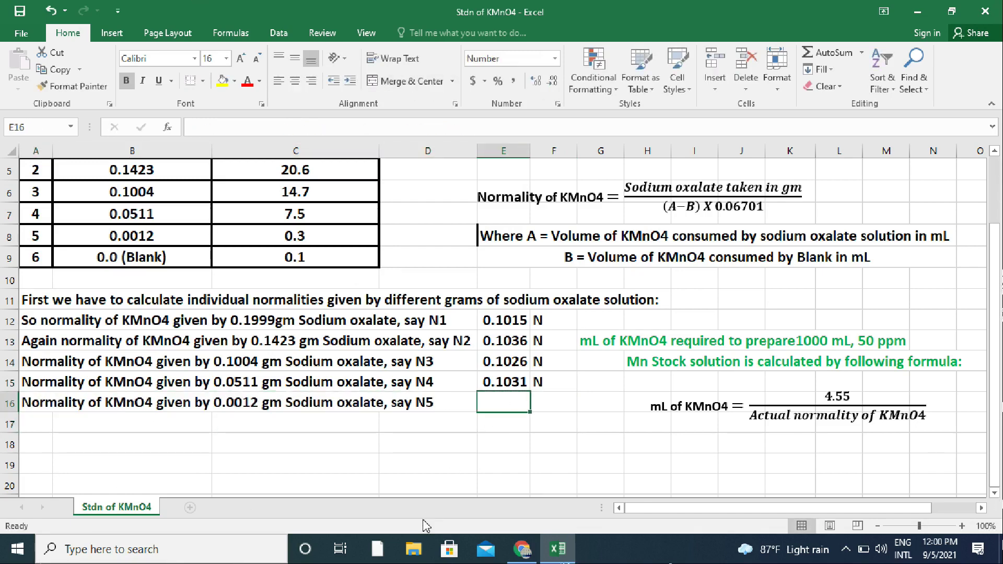
{"action": "type", "text": "="}
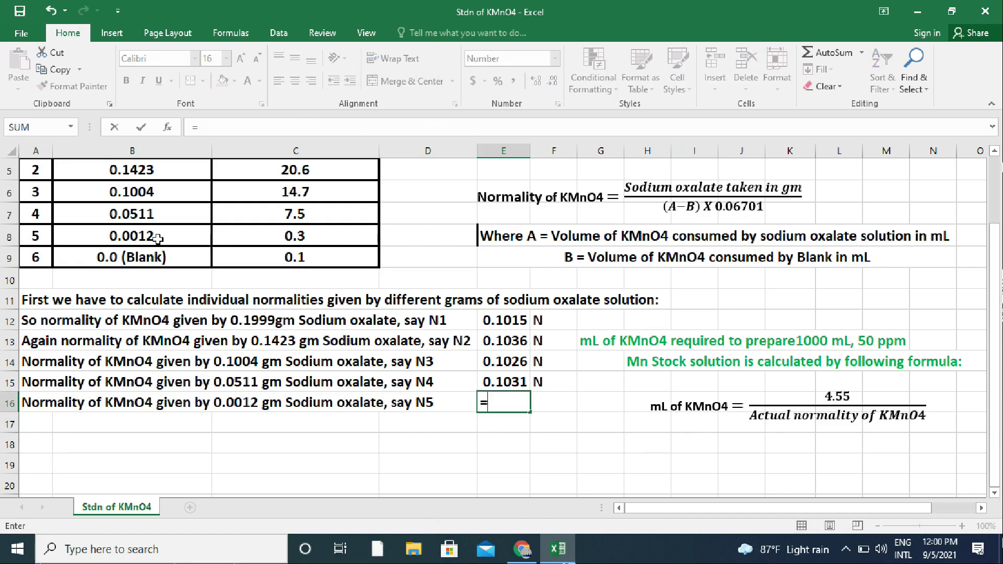
{"action": "left_click", "coordinate": [136, 236]}
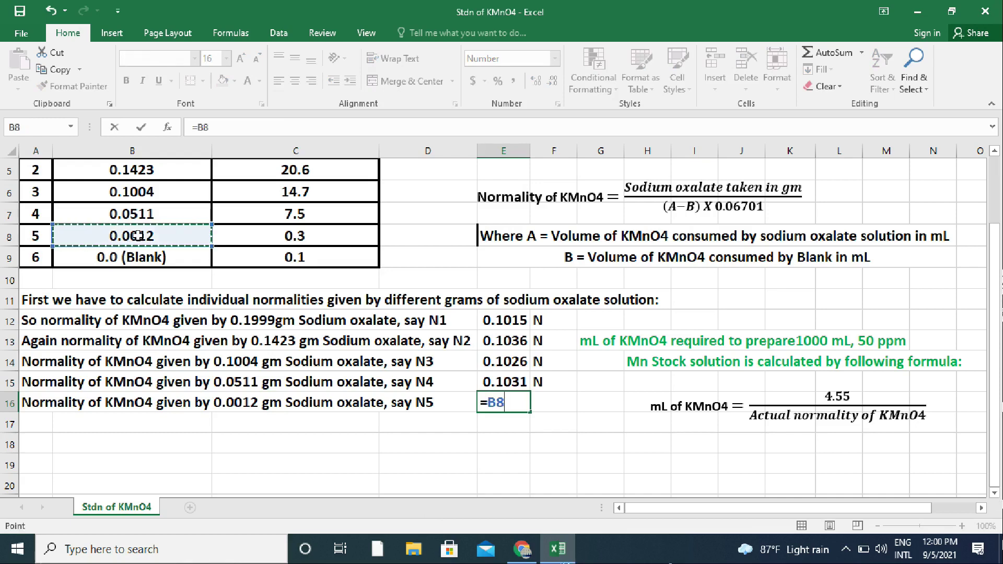
{"action": "type", "text": "/"}
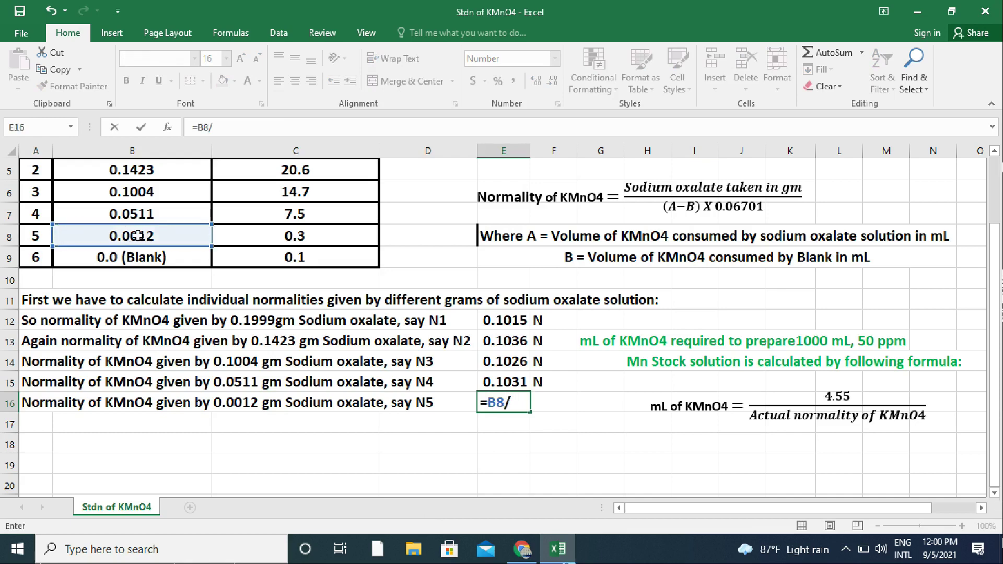
{"action": "type", "text": "(("}
{"action": "left_click", "coordinate": [293, 236]}
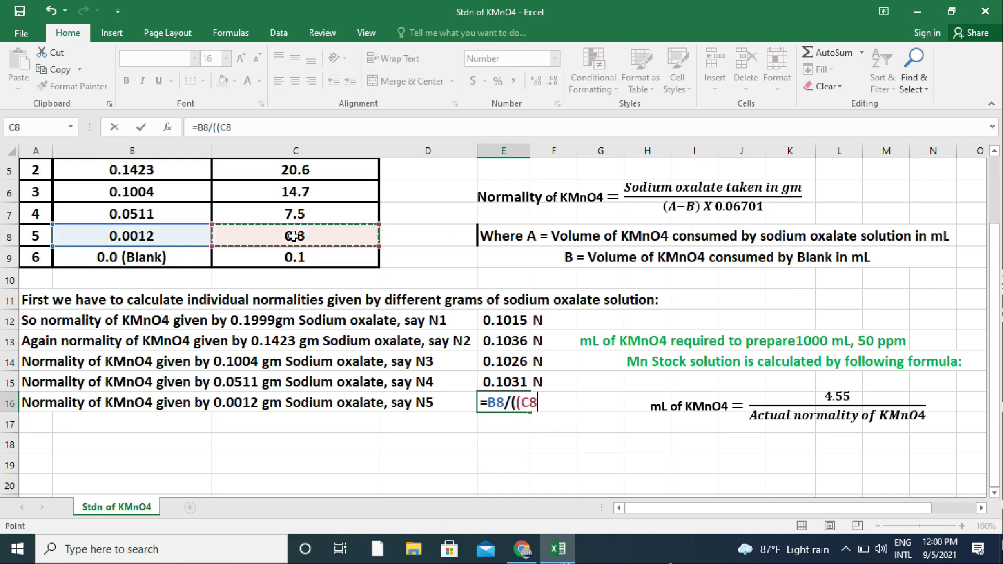
{"action": "type", "text": "-"}
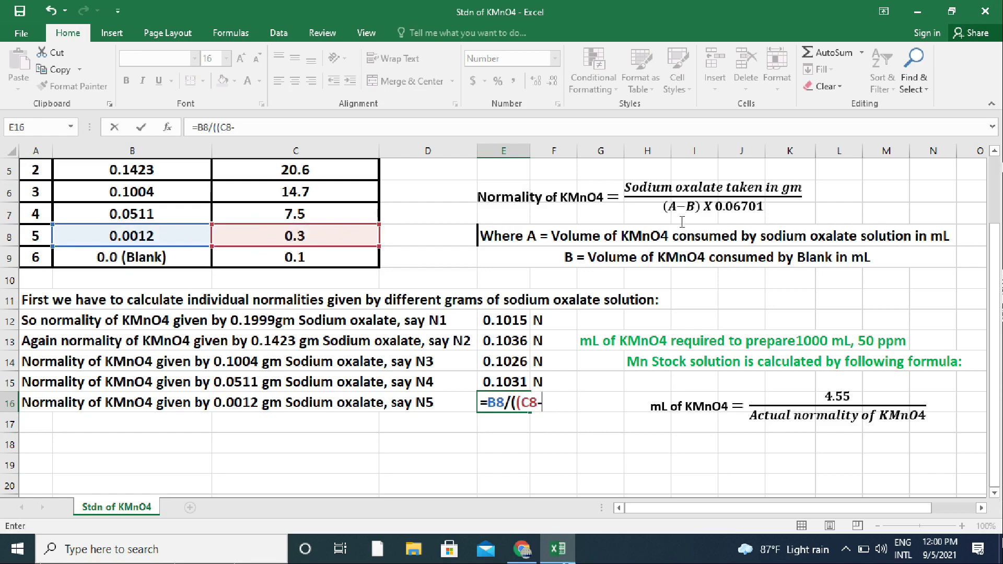
{"action": "left_click", "coordinate": [300, 258]}
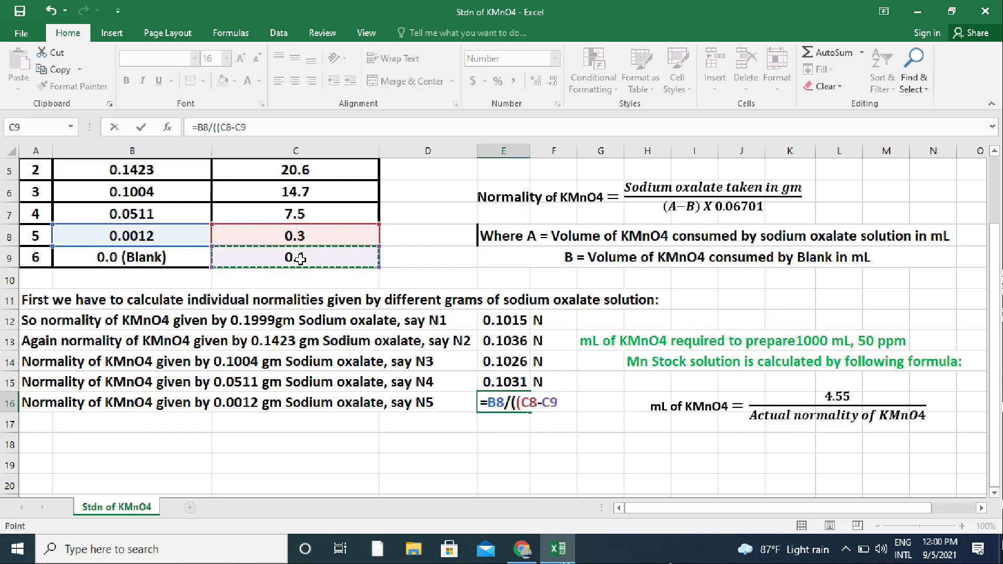
{"action": "type", "text": ")*"}
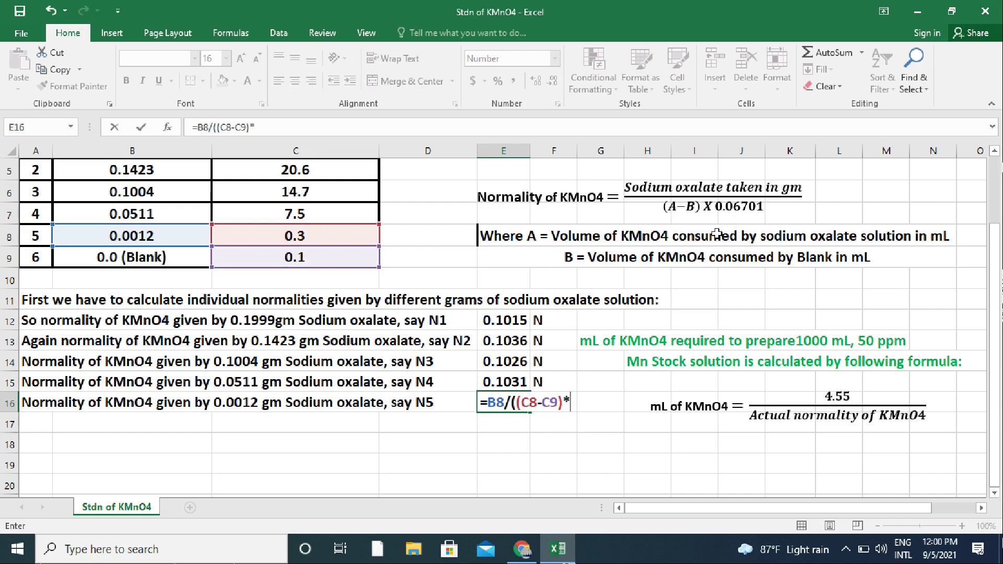
{"action": "type", "text": "0.06701"}
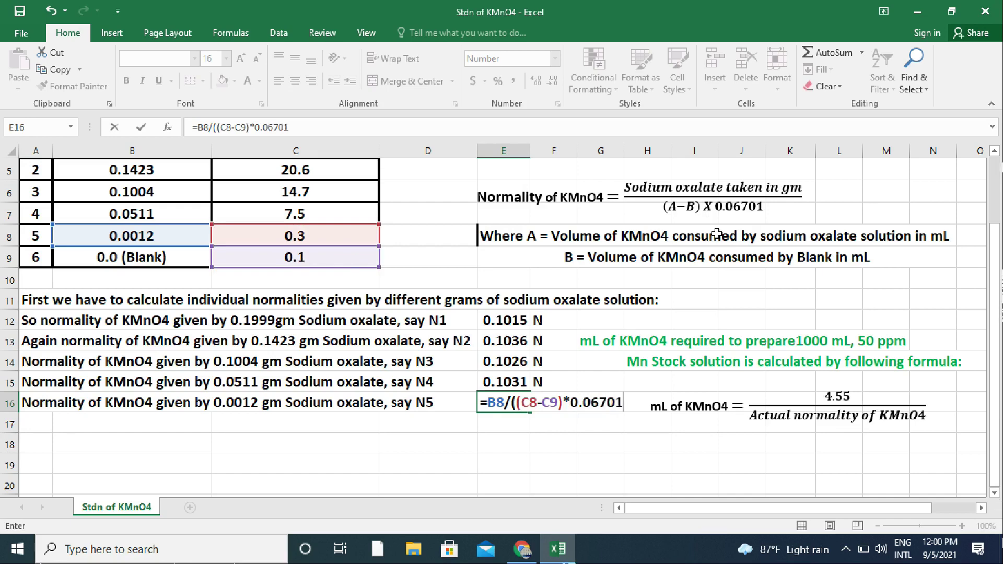
{"action": "type", "text": ")"}
{"action": "key", "text": "Return"}
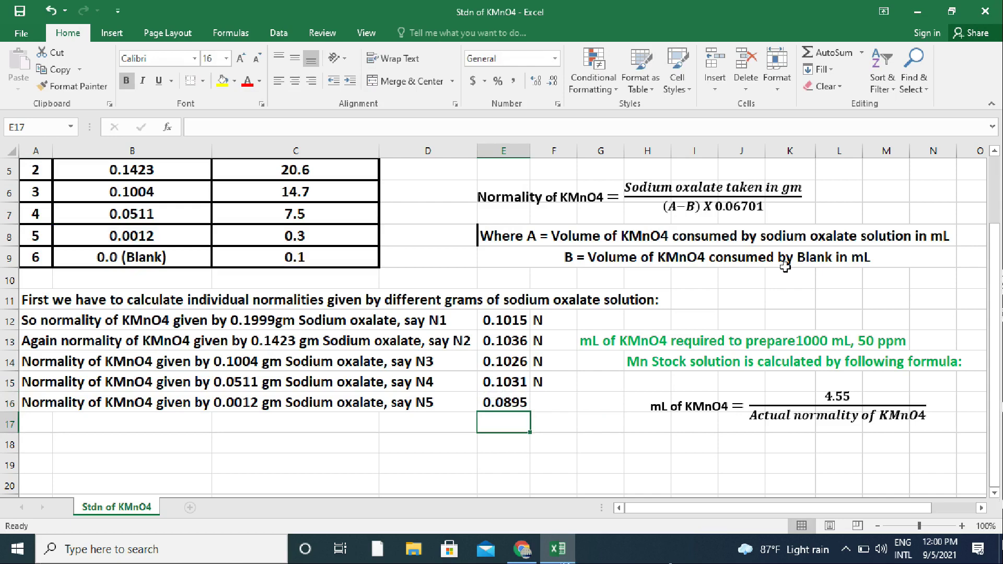
{"action": "left_click", "coordinate": [555, 403]}
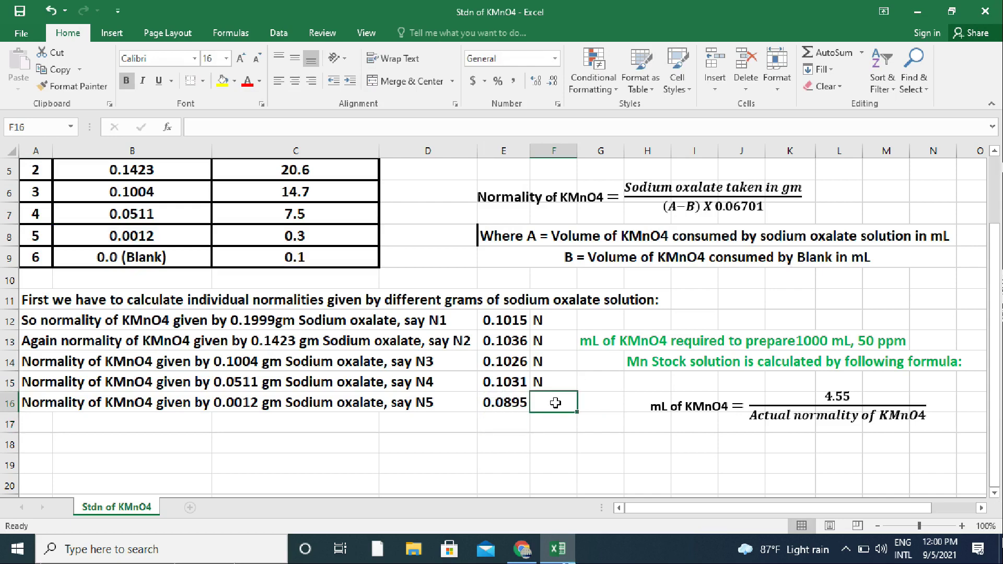
- Add N beside N5 and the note 'Now average the normalities to find out actual normality of KMnO4:' in A17
{"action": "type", "text": "N"}
{"action": "left_click", "coordinate": [44, 427]}
{"action": "type", "text": "Now"}
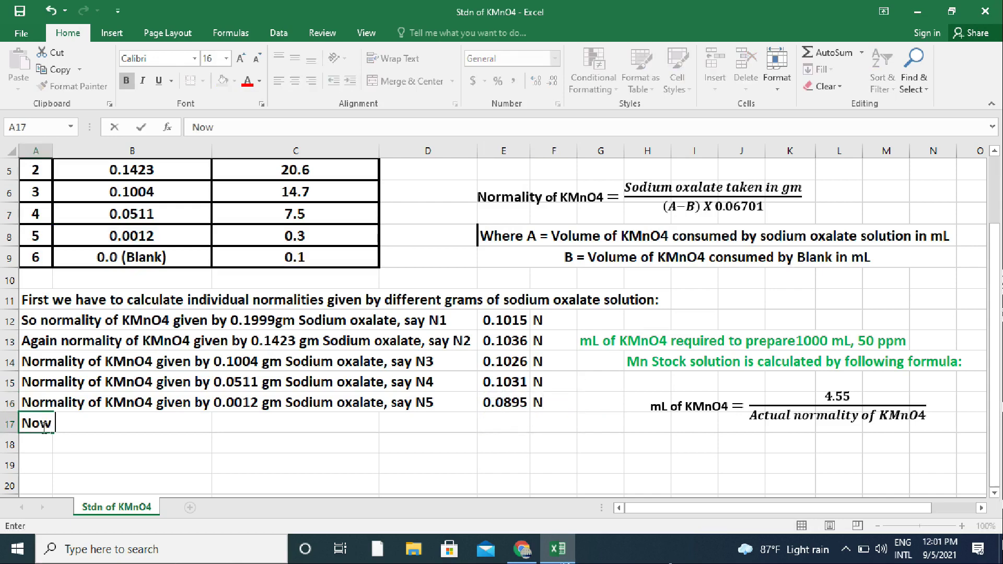
{"action": "type", "text": " average the normalities"}
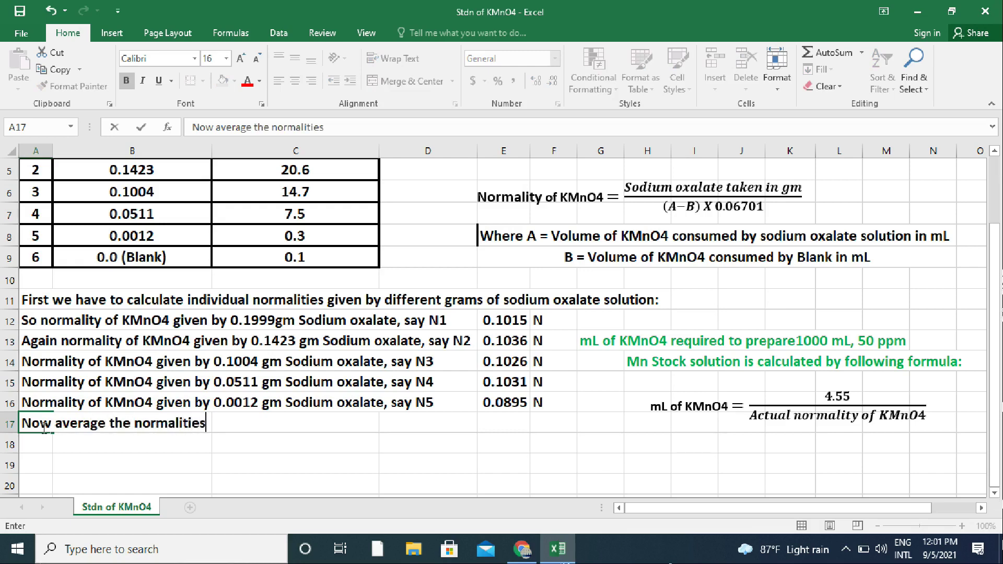
{"action": "type", "text": " to find out "}
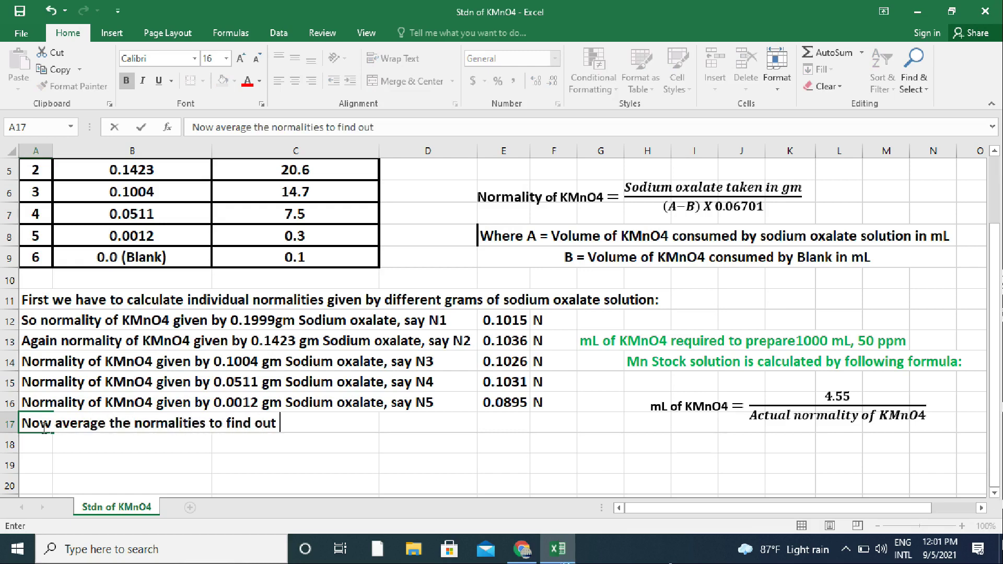
{"action": "type", "text": "actual normality of"}
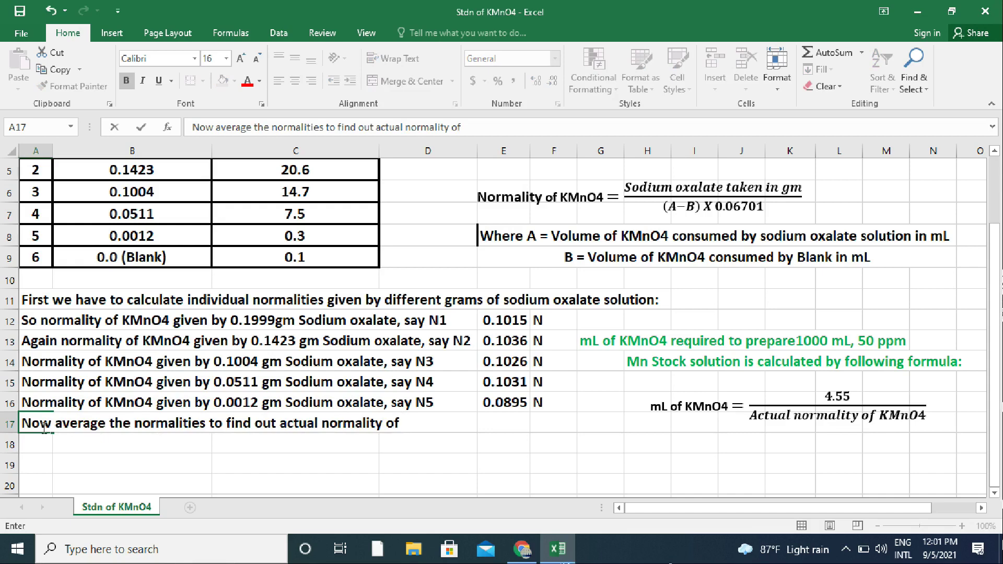
{"action": "type", "text": " KMnO4:"}
{"action": "key", "text": "Return"}
- Enter 'So actual value of normality of KMnO4, say N' in A18, merged and centred across A18:D18
{"action": "type", "text": "So"}
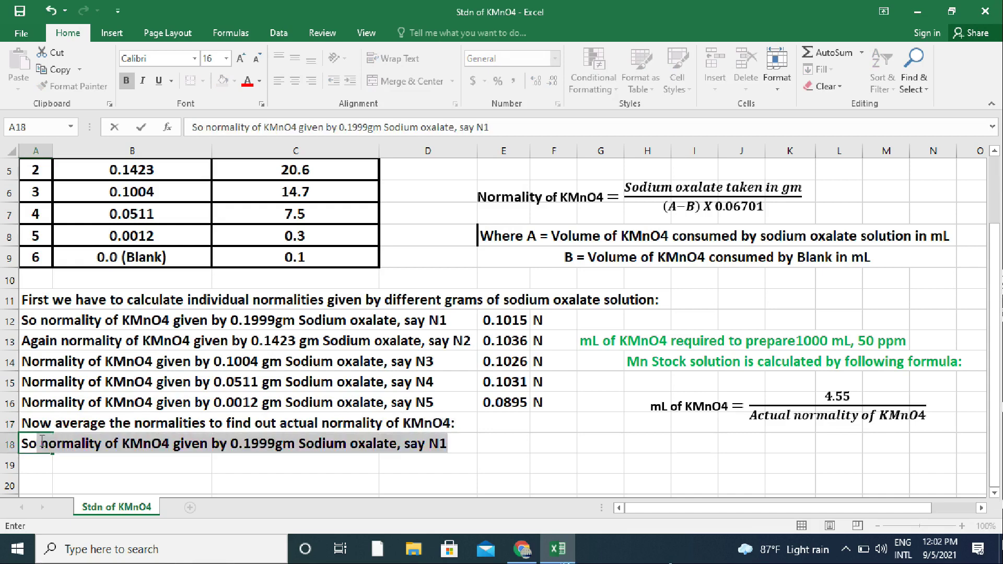
{"action": "type", "text": " actual value of no"}
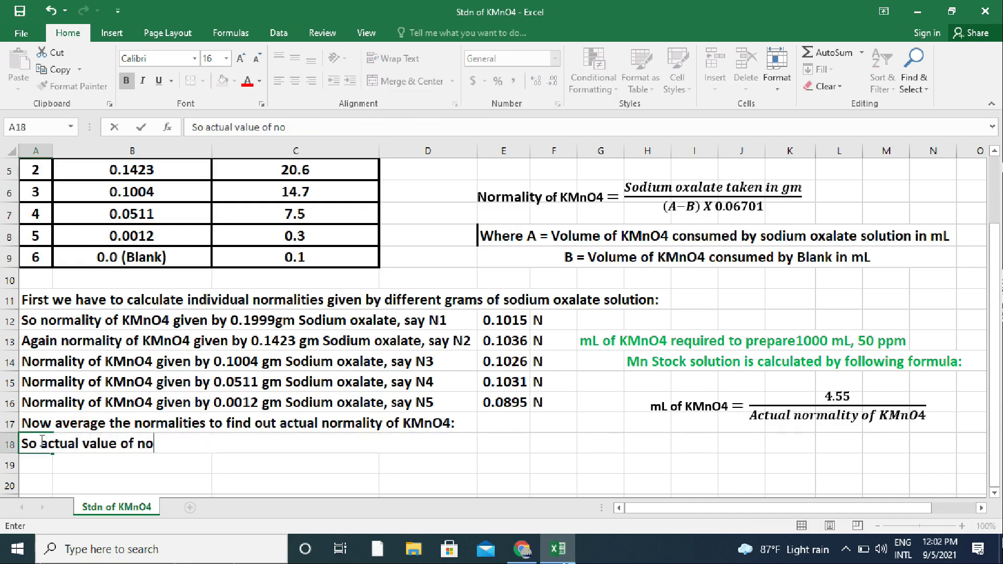
{"action": "type", "text": "rmality of KMn"}
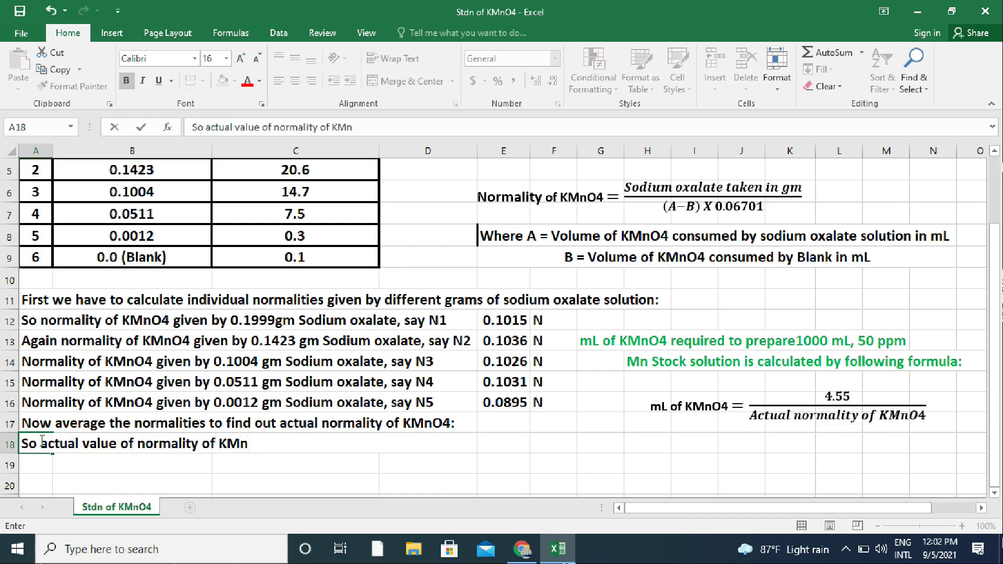
{"action": "type", "text": "O4, say N"}
{"action": "key", "text": "ctrl+Return"}
{"action": "left_click_drag", "start_coordinate": [36, 446], "coordinate": [407, 447]}
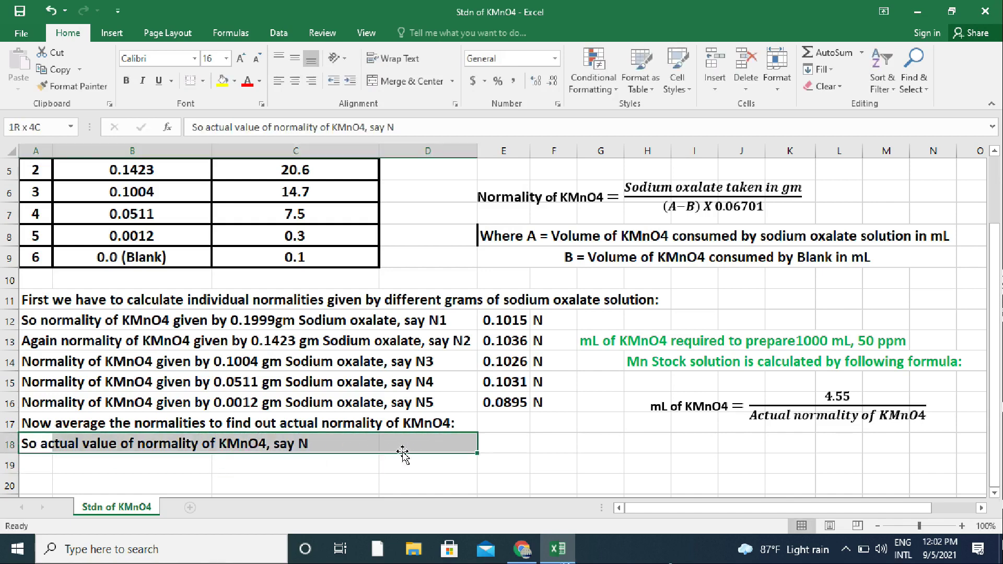
{"action": "left_click", "coordinate": [387, 81]}
{"action": "left_click", "coordinate": [513, 442]}
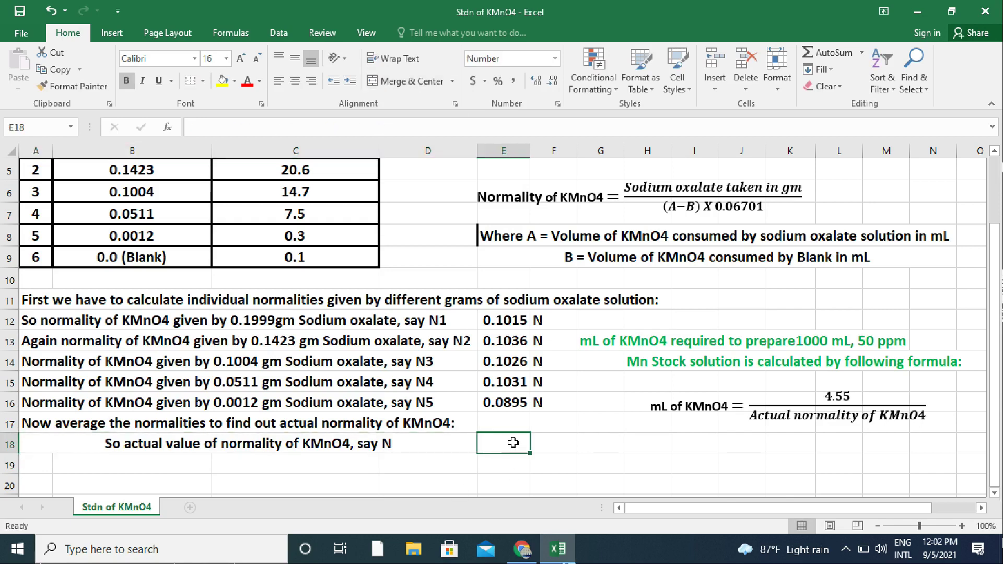
- Average the normalities in E18 with =(E12+E13+E14+E15+E16)/5, giving 0.1001
{"action": "type", "text": "=("}
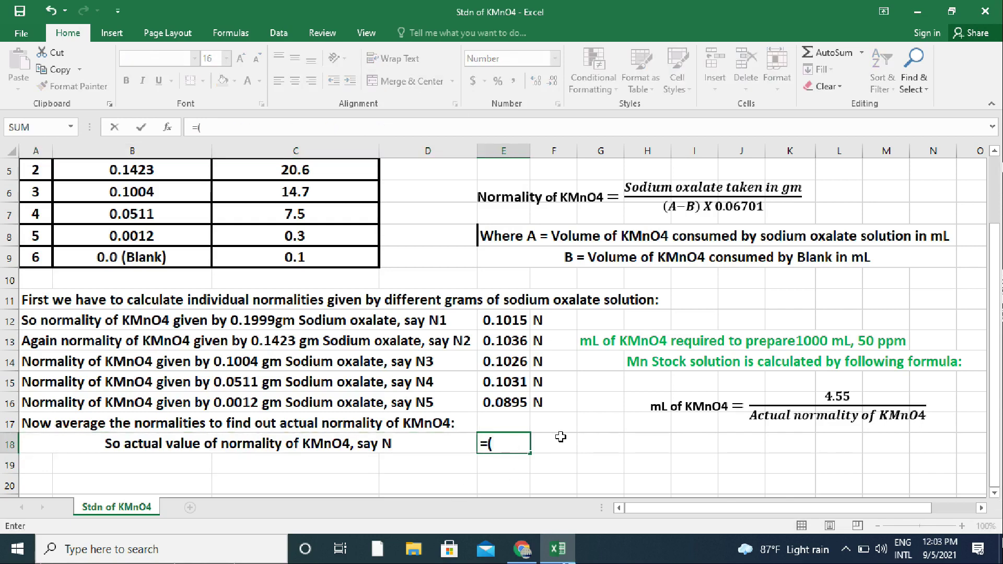
{"action": "left_click", "coordinate": [509, 322]}
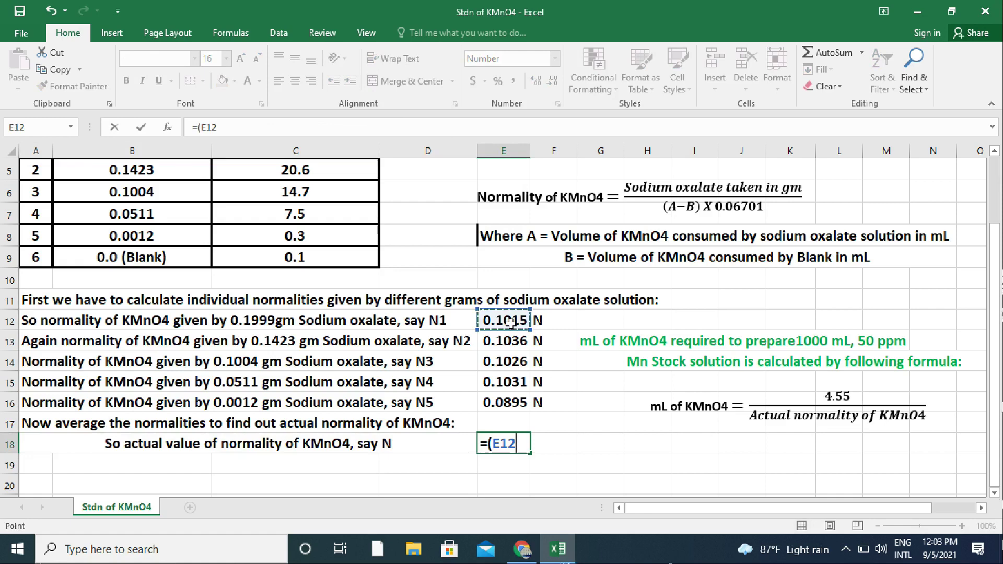
{"action": "type", "text": "+"}
{"action": "left_click", "coordinate": [512, 342]}
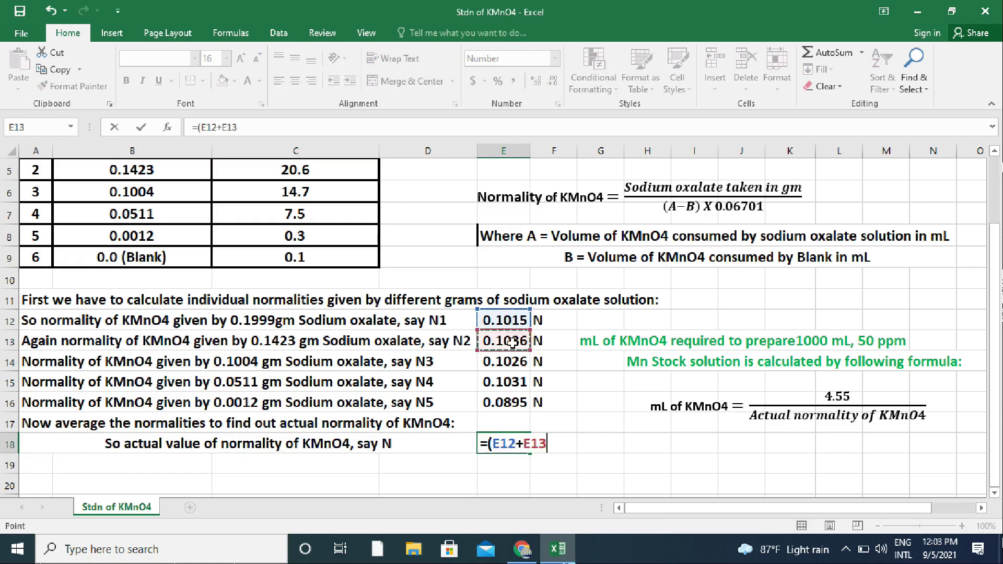
{"action": "type", "text": "+"}
{"action": "left_click", "coordinate": [512, 361]}
{"action": "type", "text": "+"}
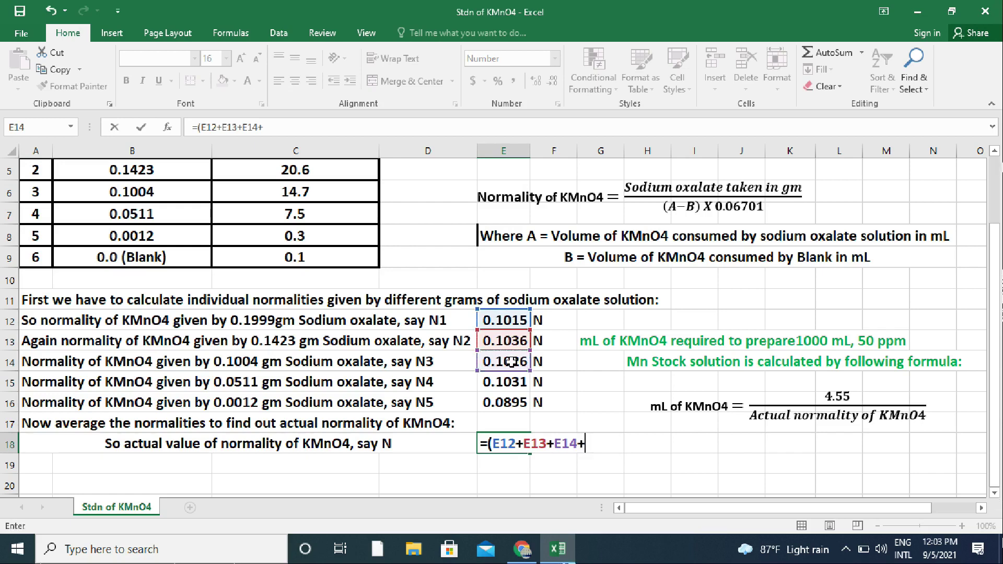
{"action": "left_click", "coordinate": [512, 382]}
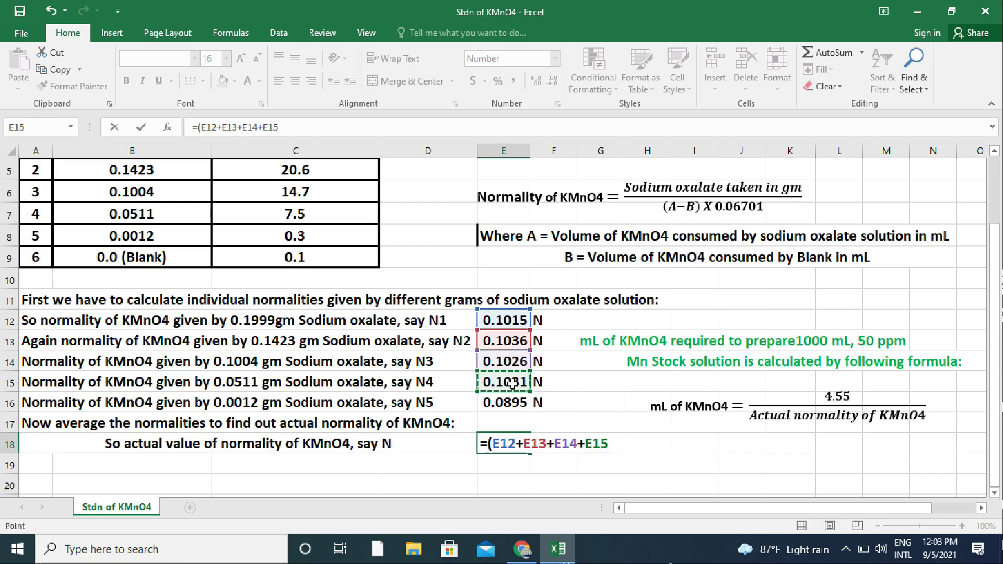
{"action": "type", "text": "+"}
{"action": "left_click", "coordinate": [516, 401]}
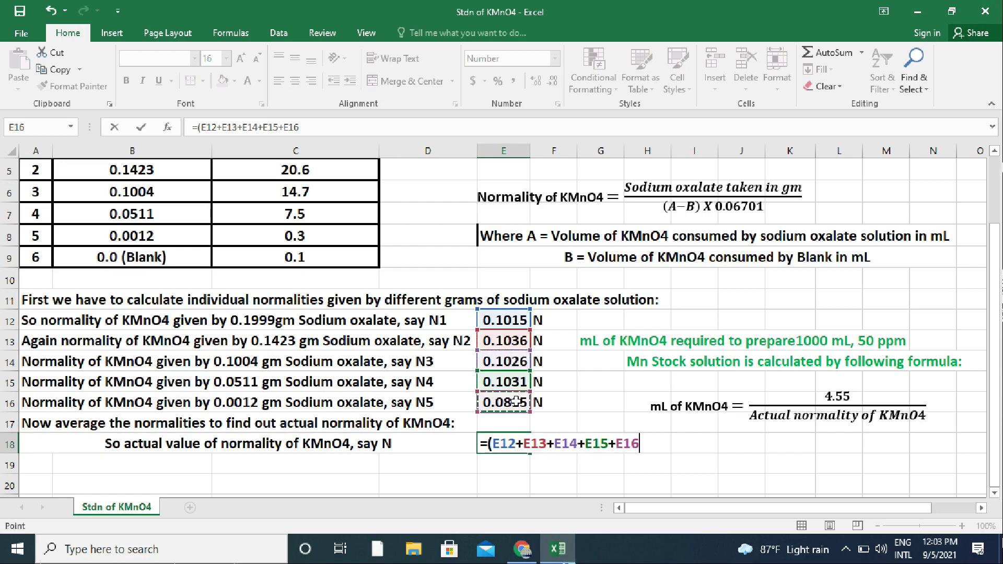
{"action": "type", "text": ")/5"}
{"action": "key", "text": "Return"}
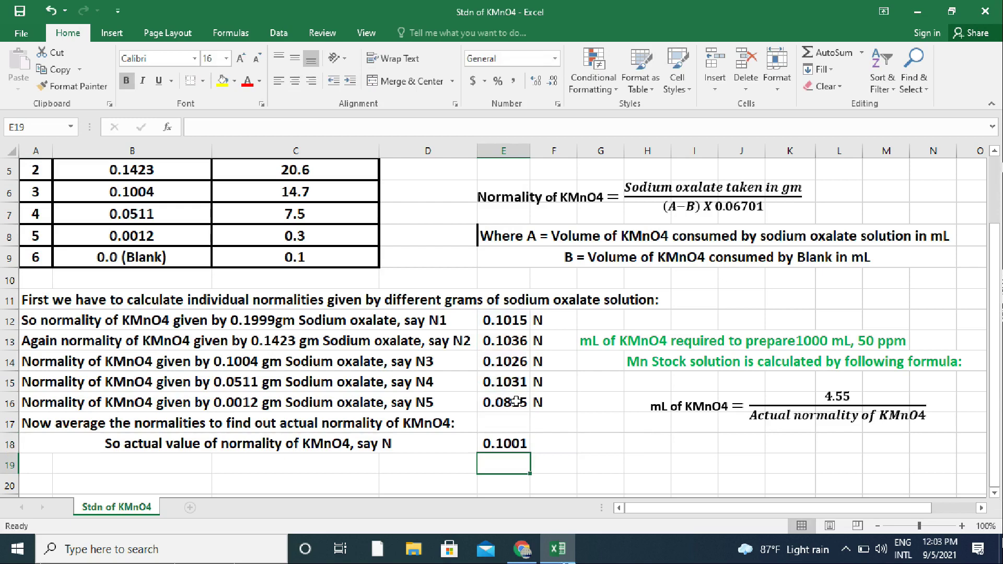
- Add the unit N in F18 beside the average
{"action": "left_click", "coordinate": [547, 438]}
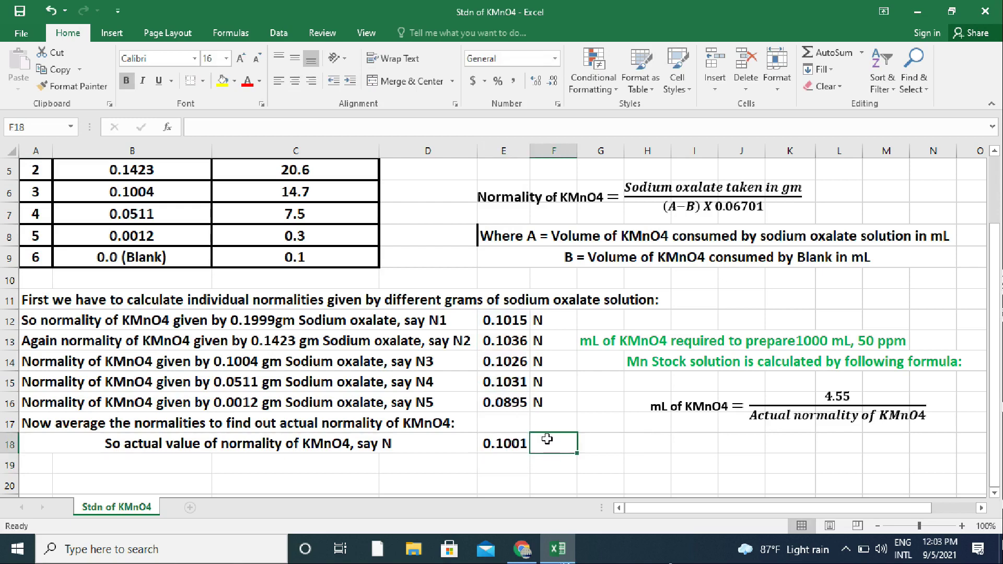
{"action": "type", "text": "N"}
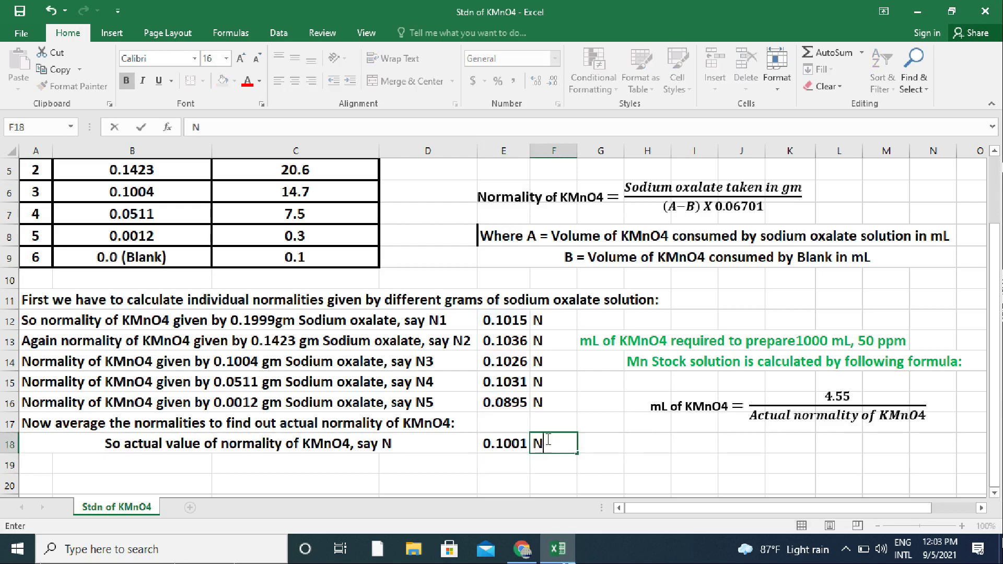
{"action": "left_click", "coordinate": [520, 463]}
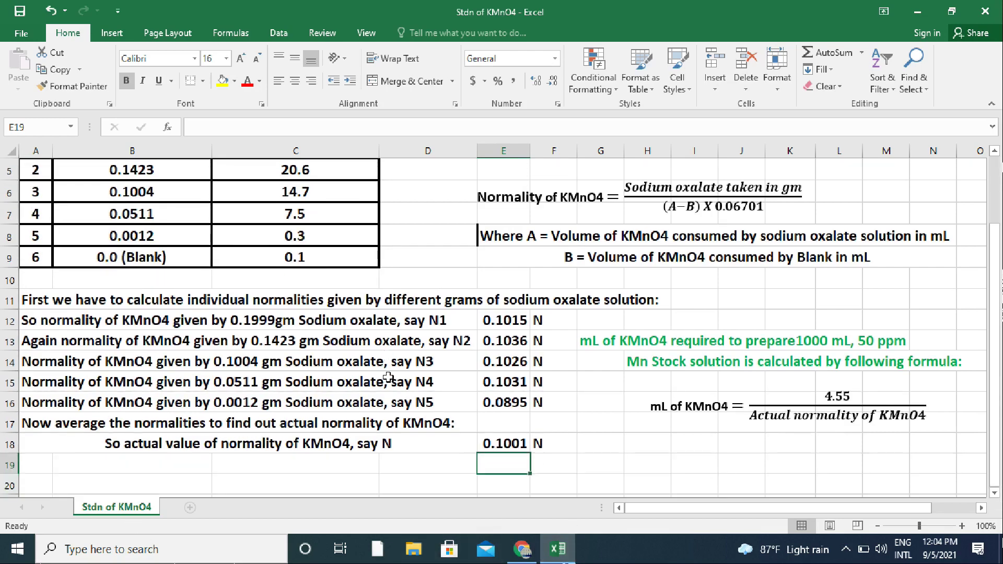
- Enter 'So,' in cell A19
{"action": "scroll", "coordinate": [388, 377], "scroll_direction": "down", "scroll_amount": 2}
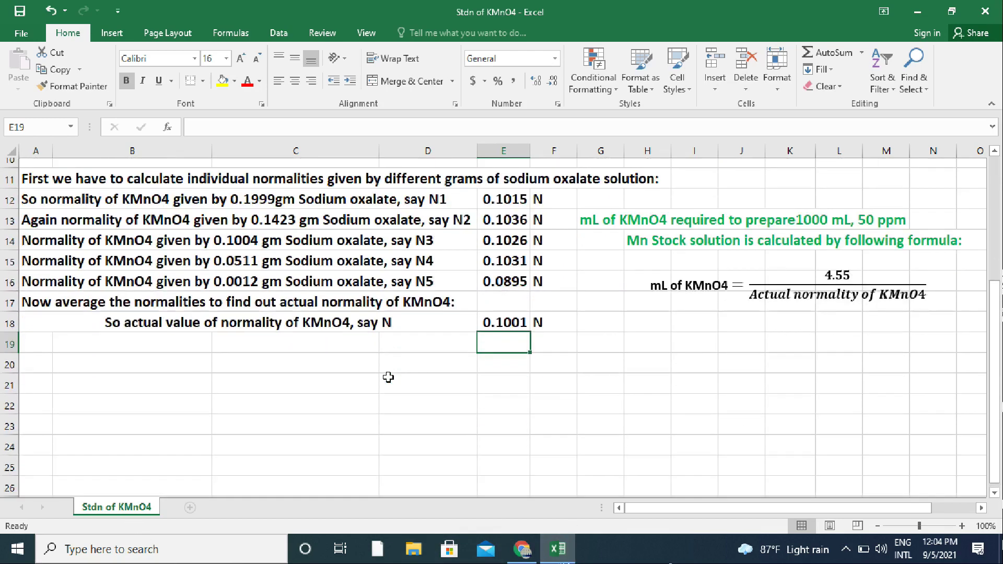
{"action": "left_click", "coordinate": [45, 336]}
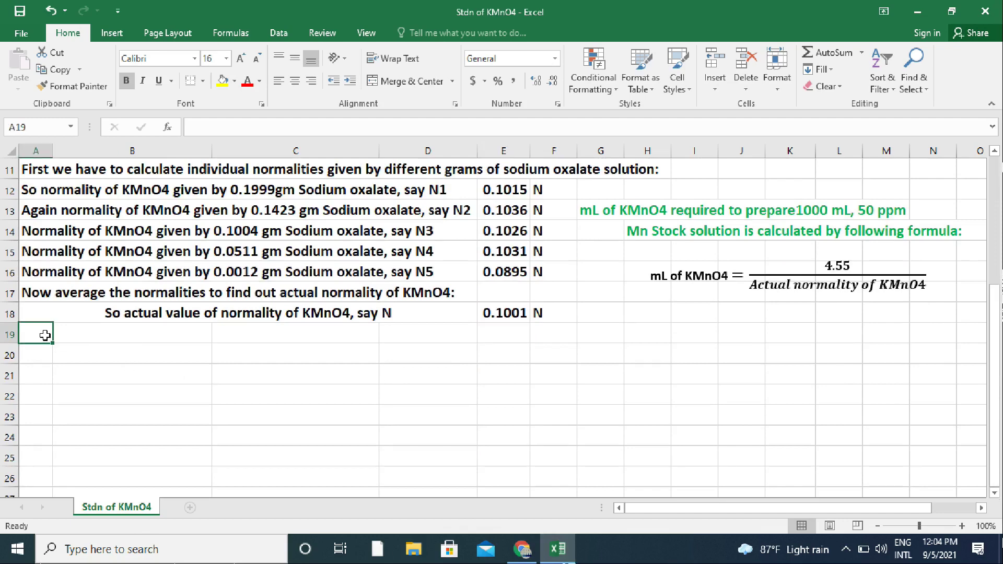
{"action": "type", "text": "So,"}
{"action": "key", "text": "Return"}
- Label A20 'Required mL of KMnO4 to prepare 1000mL, 50 ppm Mn stock solution', fixing the typo, and start E20's formula
{"action": "type", "text": "Required"}
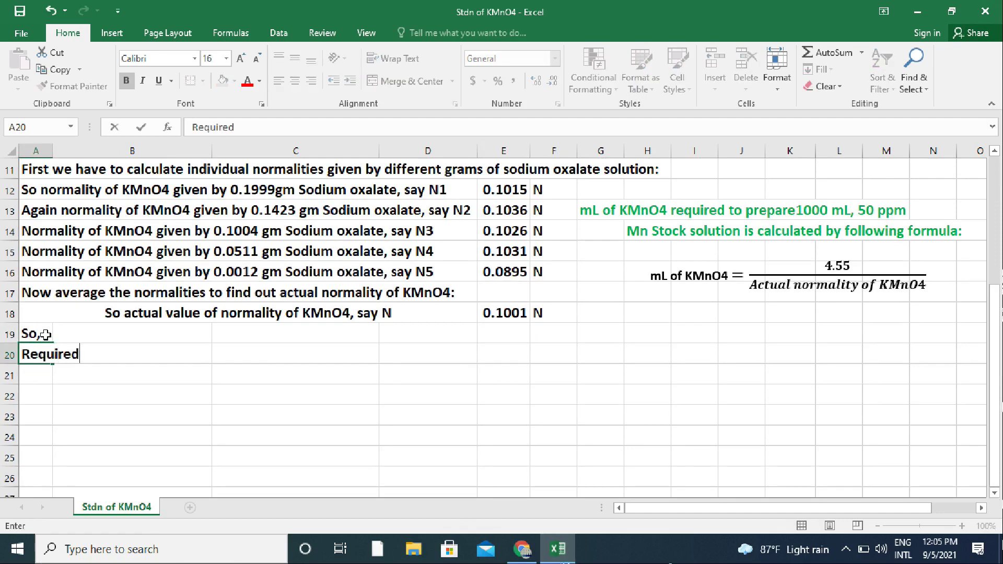
{"action": "type", "text": " mL of KMnO4"}
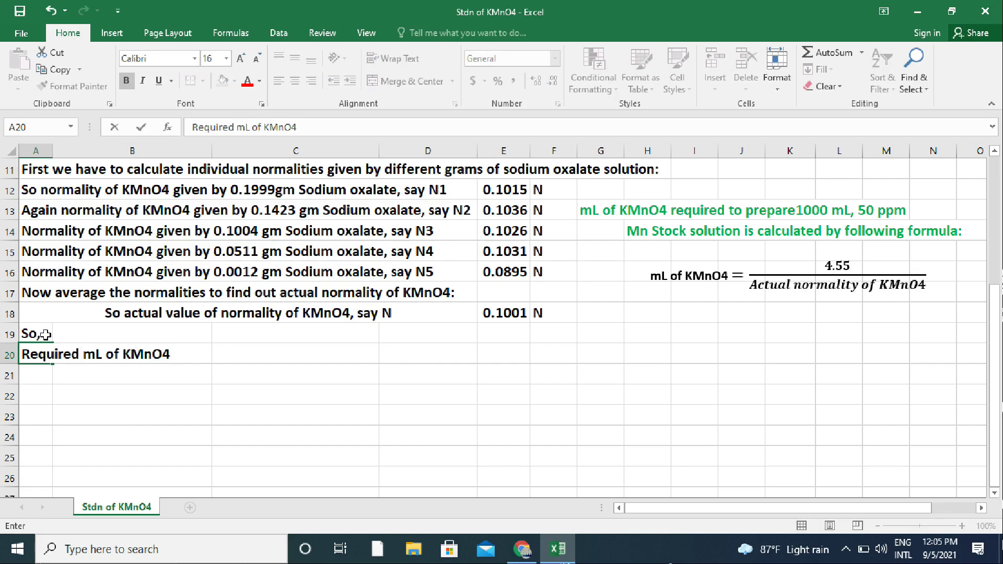
{"action": "type", "text": " to prepare 1000mL"}
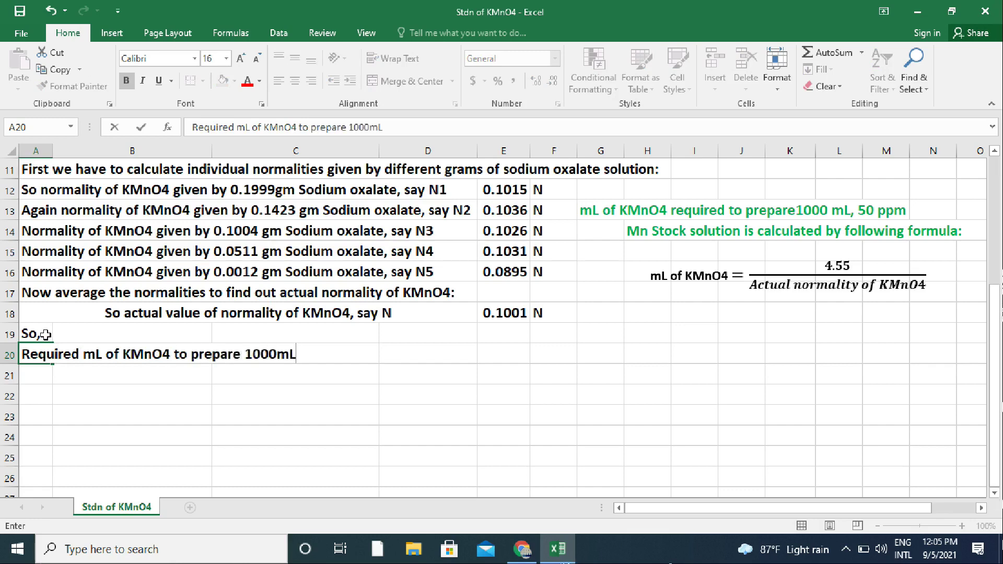
{"action": "type", "text": ", 50 ppm"}
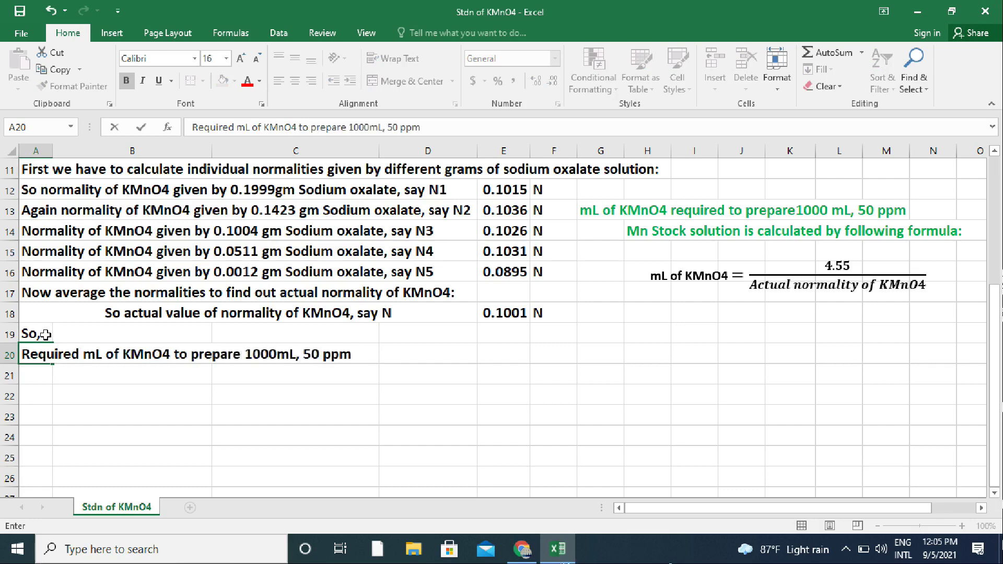
{"action": "type", "text": " Mn stic"}
{"action": "type", "text": "ock soluiton"}
{"action": "key", "text": "BackSpace"}
{"action": "key", "text": "BackSpace"}
{"action": "key", "text": "BackSpace"}
{"action": "key", "text": "BackSpace"}
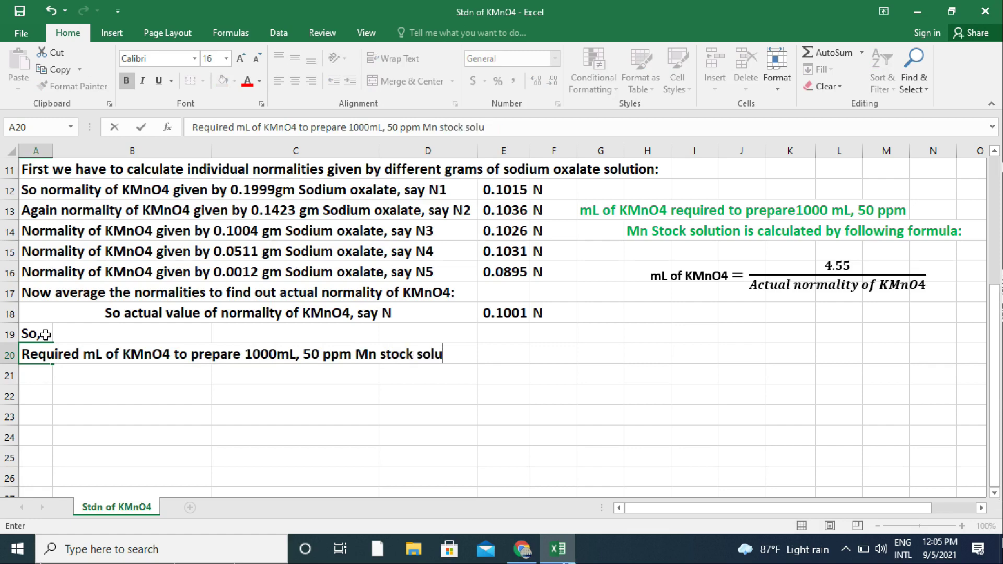
{"action": "type", "text": "tion"}
{"action": "left_click", "coordinate": [499, 355]}
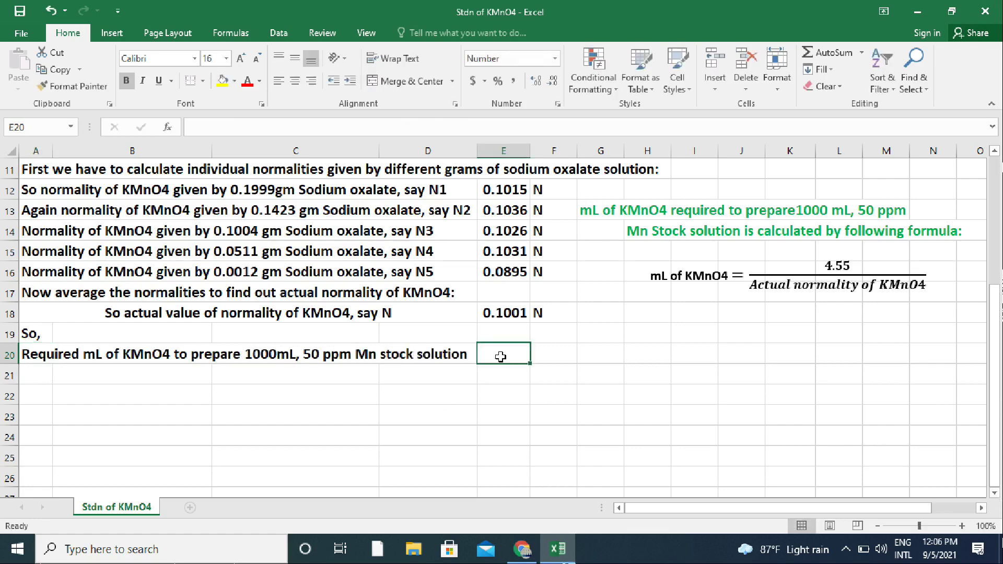
{"action": "type", "text": "="}
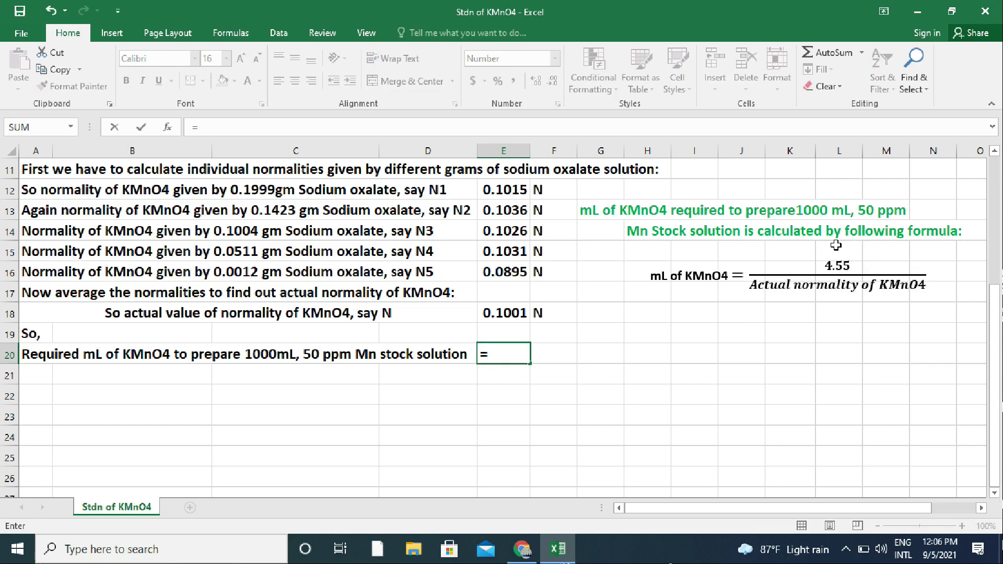
- Enter =4.55/E18 in E20 and the unit mL in F20
{"action": "type", "text": "4.55/"}
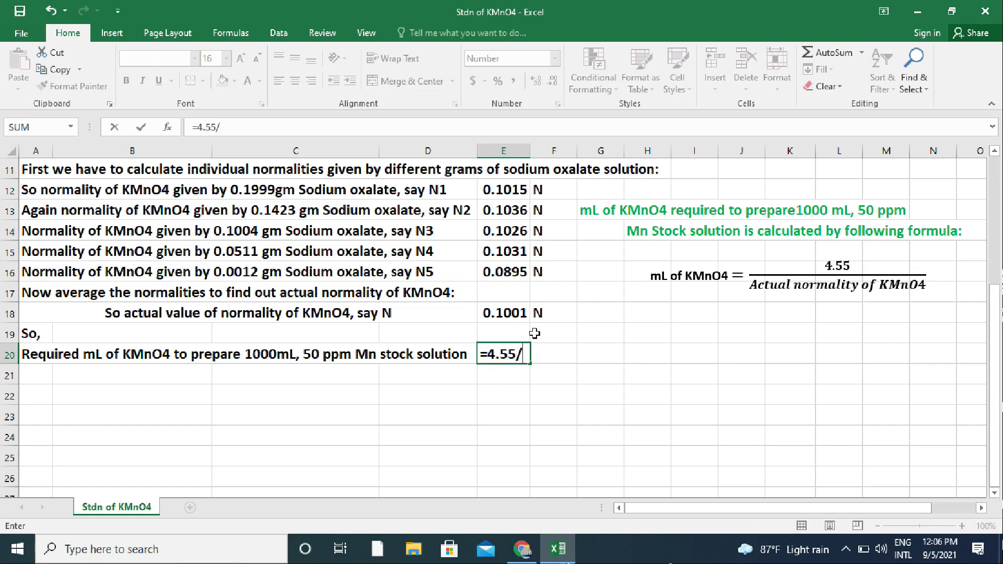
{"action": "left_click", "coordinate": [516, 311]}
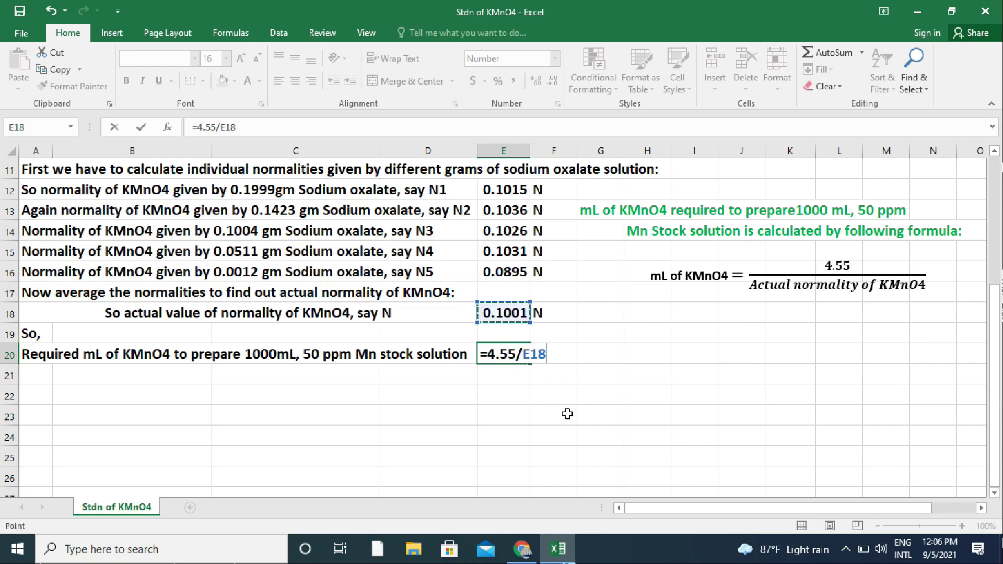
{"action": "key", "text": "Return"}
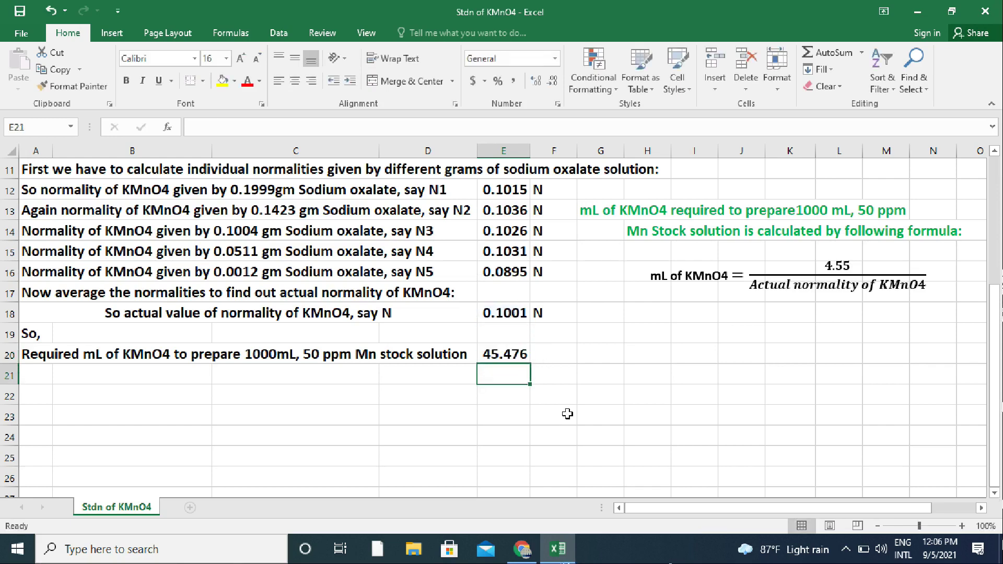
{"action": "left_click", "coordinate": [556, 357]}
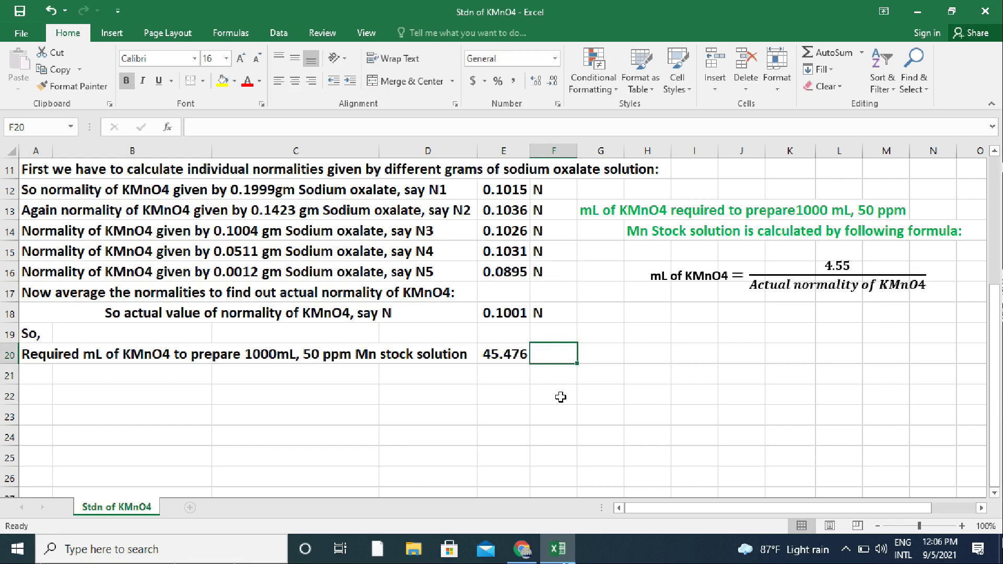
{"action": "type", "text": "mL"}
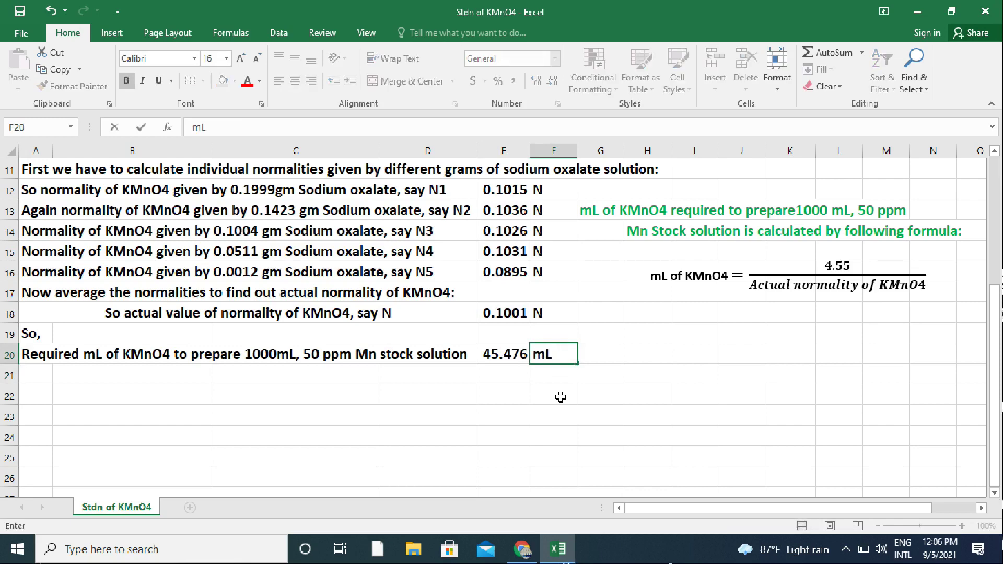
{"action": "left_click", "coordinate": [511, 380]}
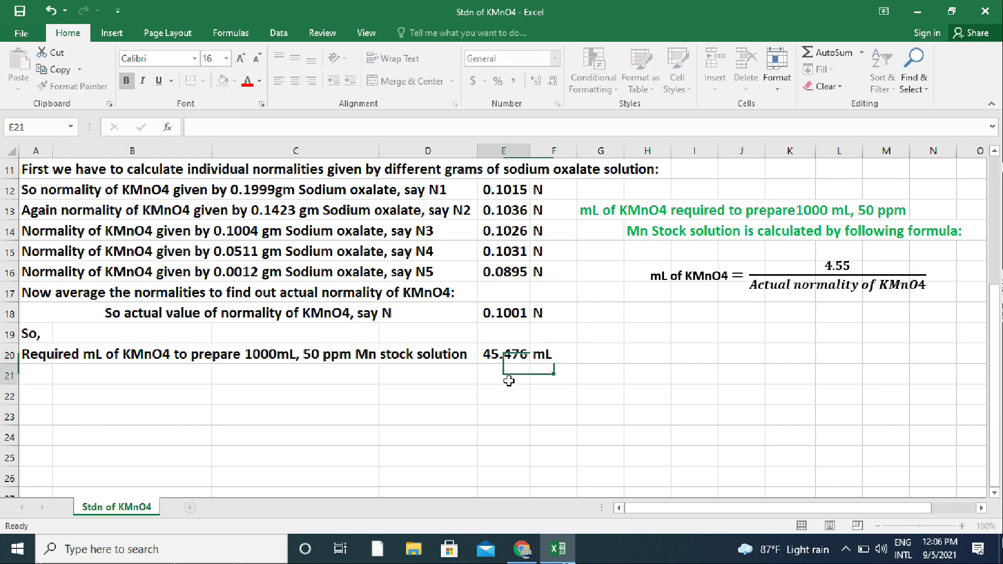
- Reduce E20 by two decimal places so it shows 45.5
{"action": "left_click", "coordinate": [513, 355]}
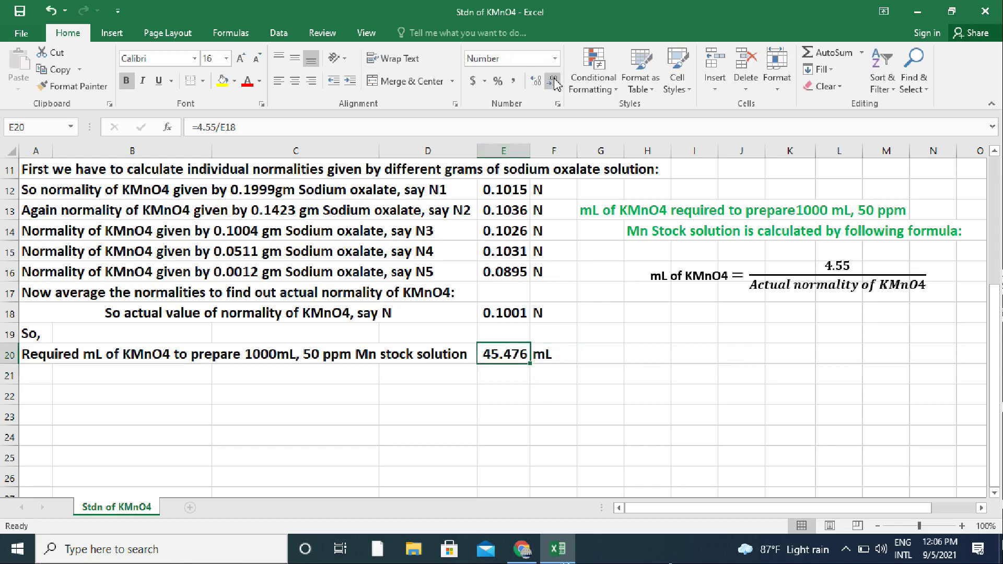
{"action": "left_click", "coordinate": [554, 81]}
{"action": "left_click", "coordinate": [554, 82]}
{"action": "left_click", "coordinate": [509, 380]}
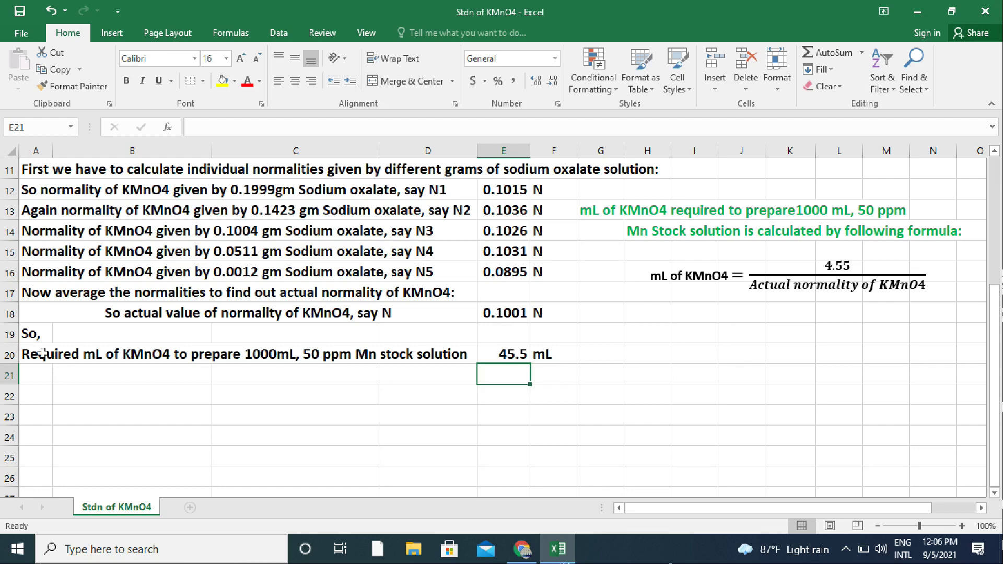
- Merge the row 20 label across A20:D20 and left-align it
{"action": "left_click_drag", "start_coordinate": [43, 354], "coordinate": [408, 359]}
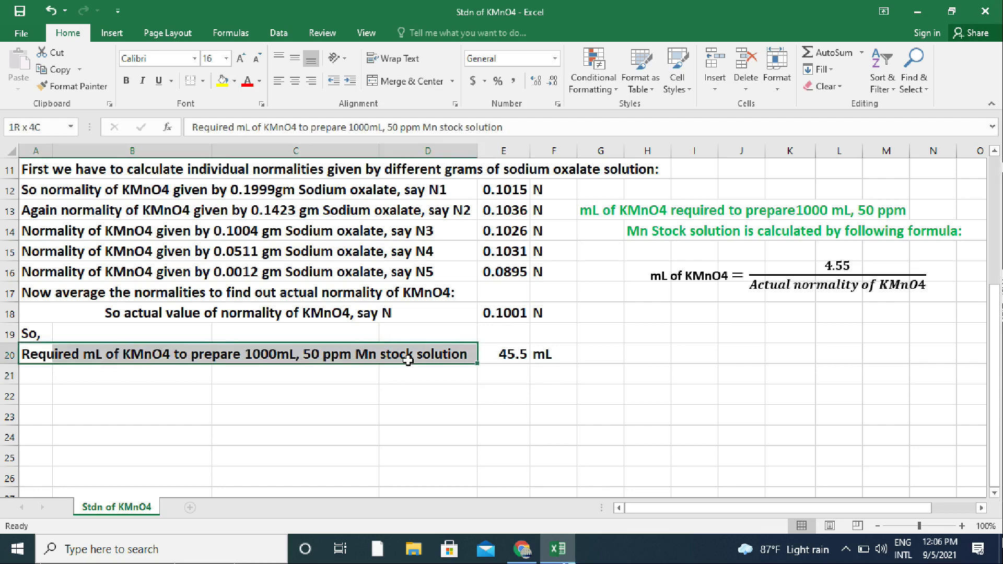
{"action": "left_click", "coordinate": [402, 81]}
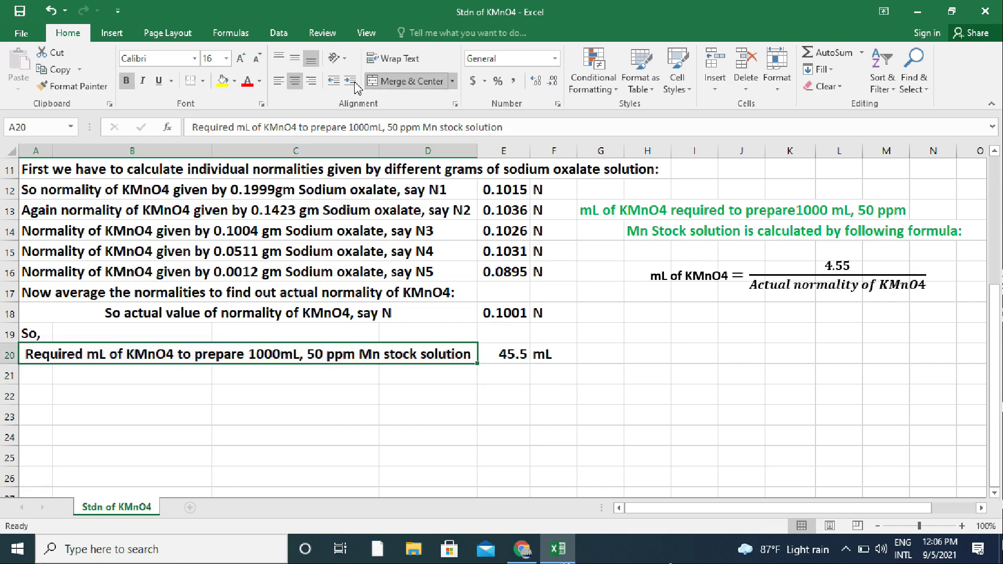
{"action": "left_click", "coordinate": [277, 82]}
{"action": "left_click", "coordinate": [525, 375]}
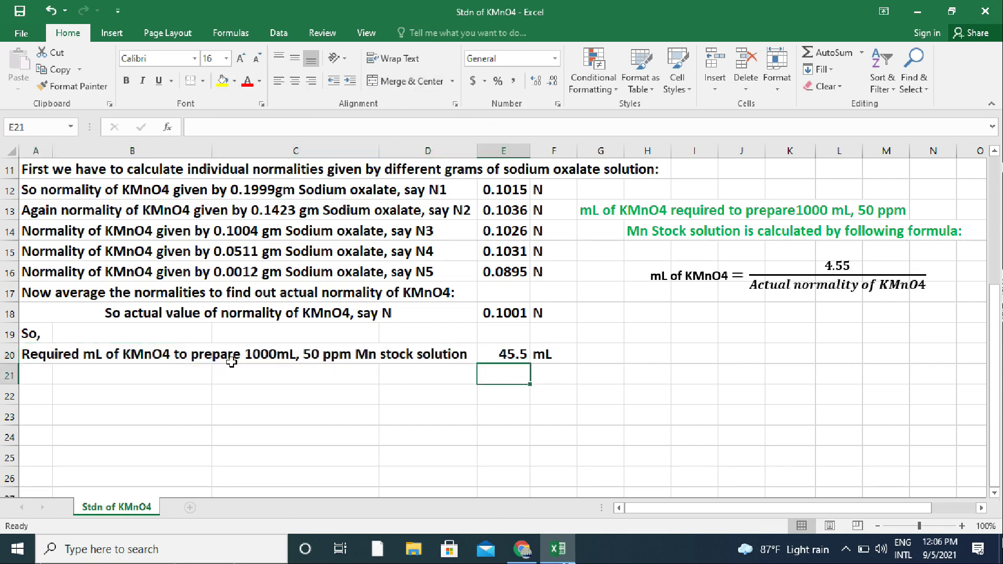
{"action": "left_click_drag", "start_coordinate": [108, 314], "coordinate": [566, 315]}
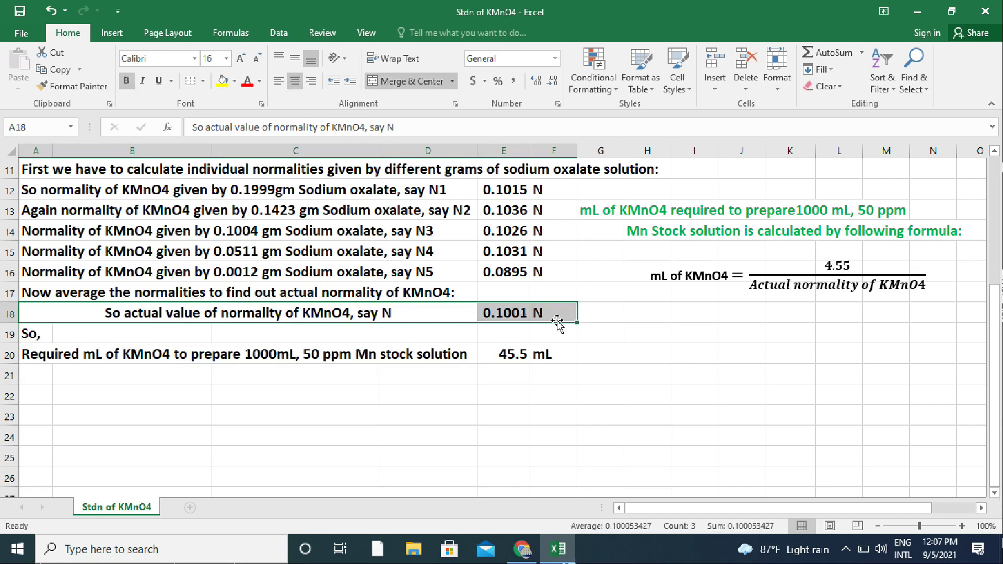
- Colour the row 18 average normality and row 20 required mL rows red
{"action": "left_click", "coordinate": [259, 82]}
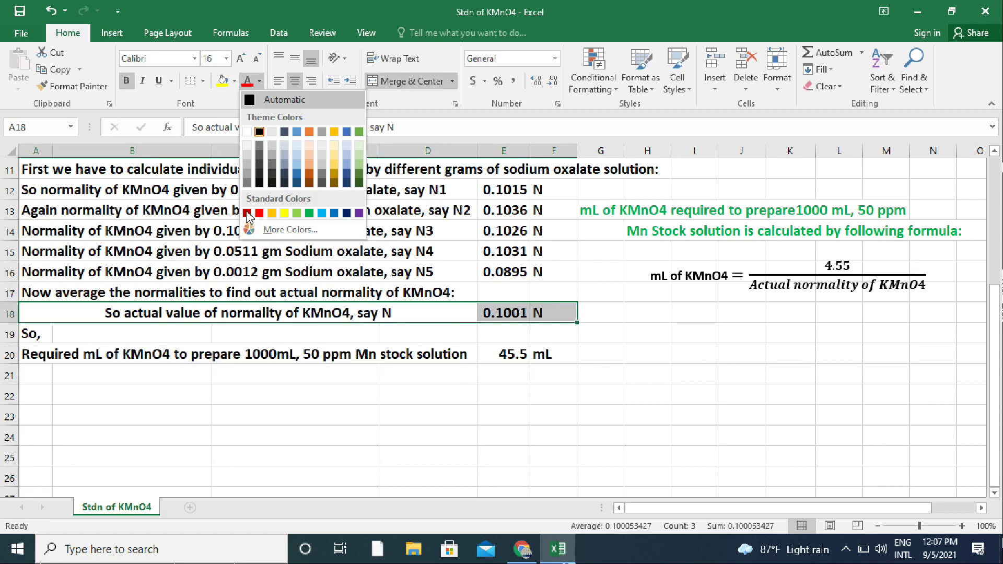
{"action": "left_click", "coordinate": [503, 373]}
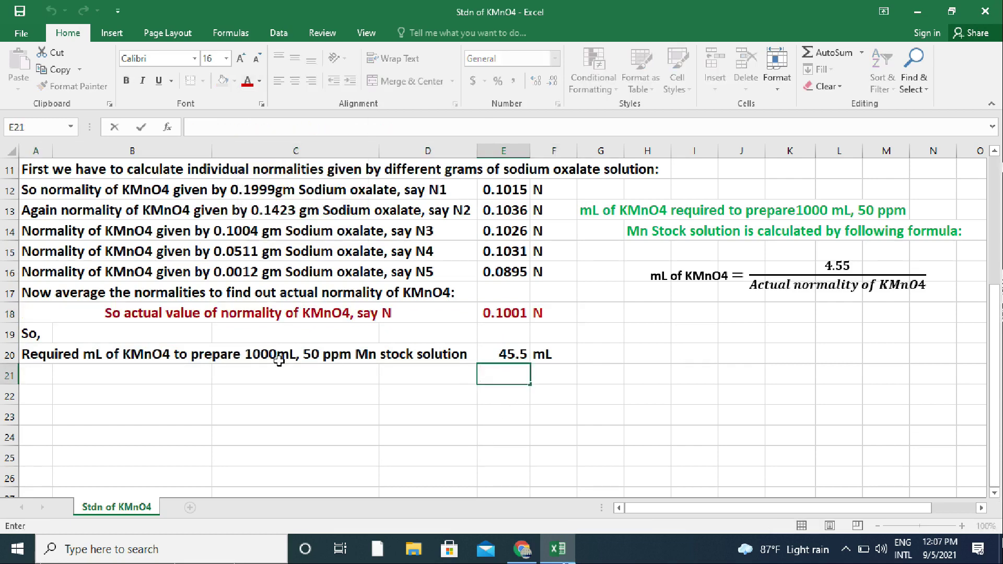
{"action": "left_click", "coordinate": [36, 352]}
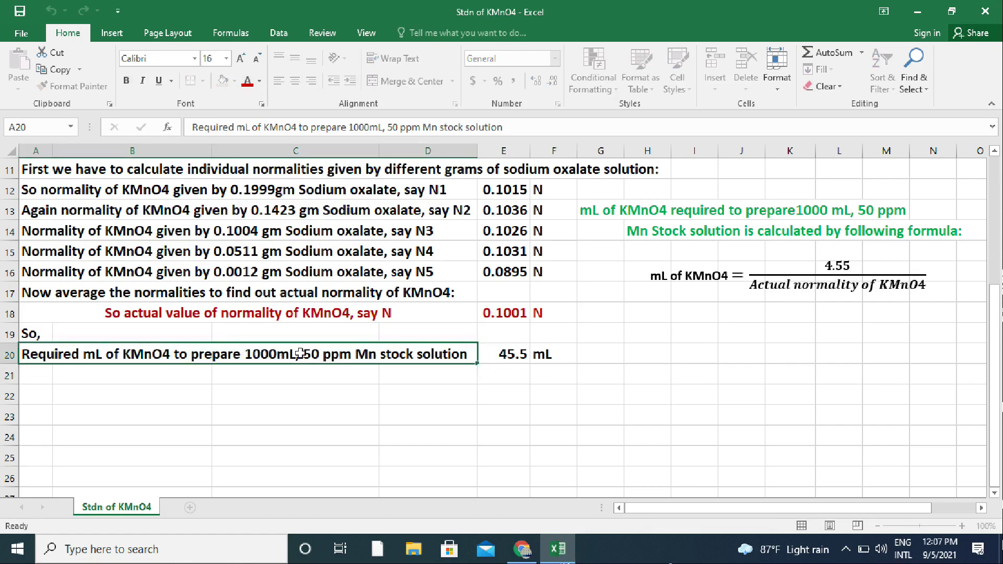
{"action": "left_click_drag", "start_coordinate": [300, 354], "coordinate": [544, 357]}
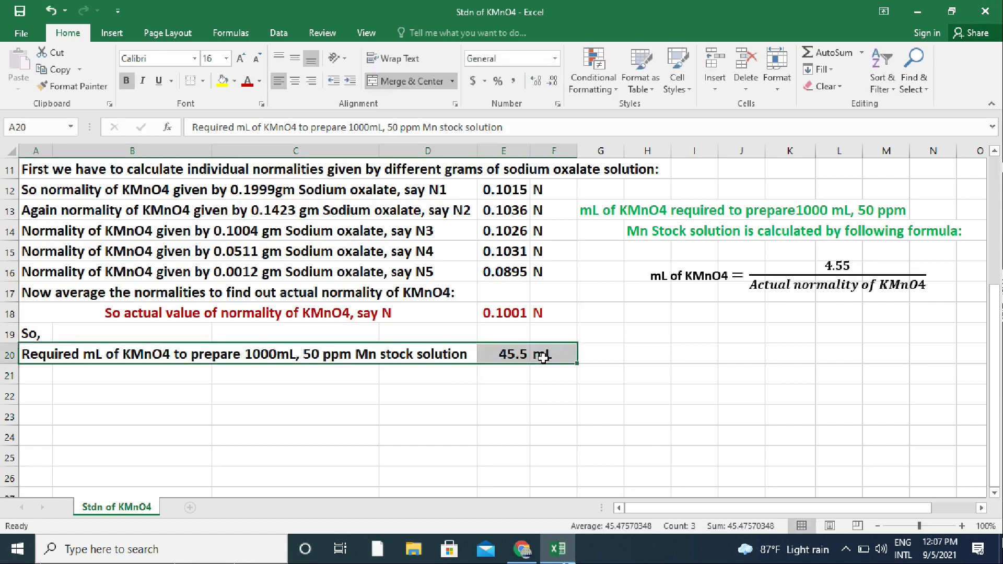
{"action": "left_click", "coordinate": [247, 81]}
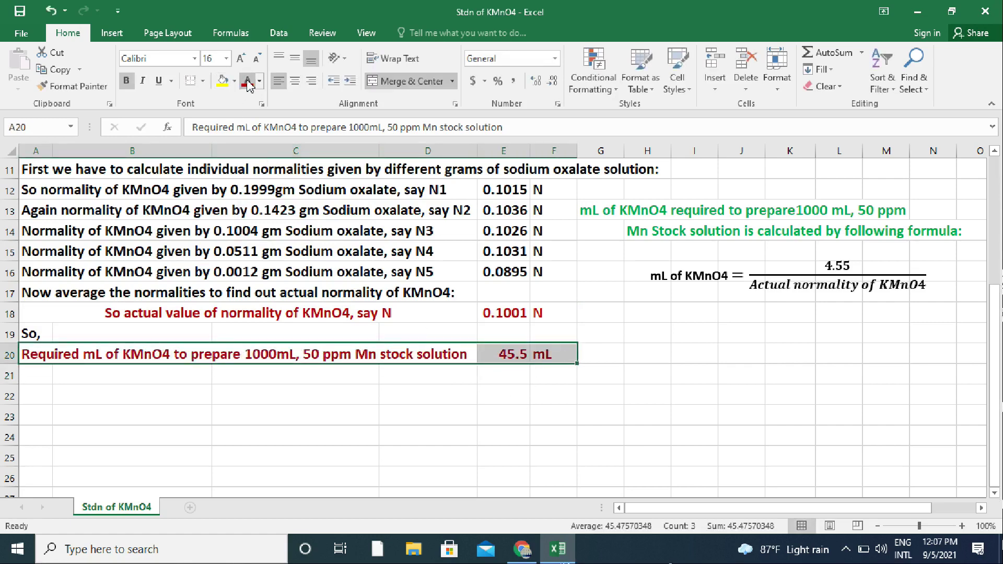
{"action": "left_click", "coordinate": [616, 375]}
{"action": "left_click_drag", "start_coordinate": [995, 345], "coordinate": [1000, 227]}
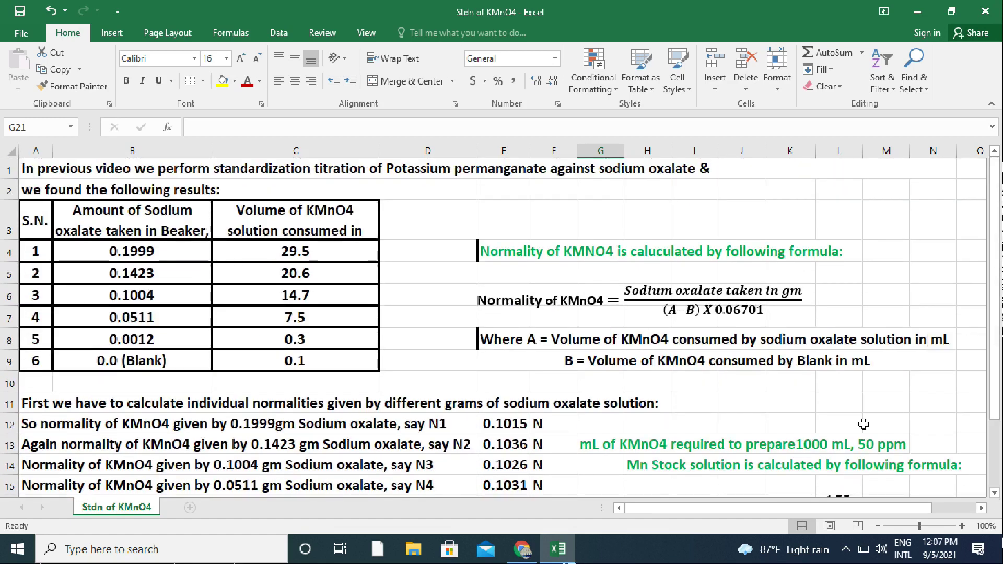
- Save the workbook from the Quick Access Toolbar
{"action": "left_click", "coordinate": [21, 13]}
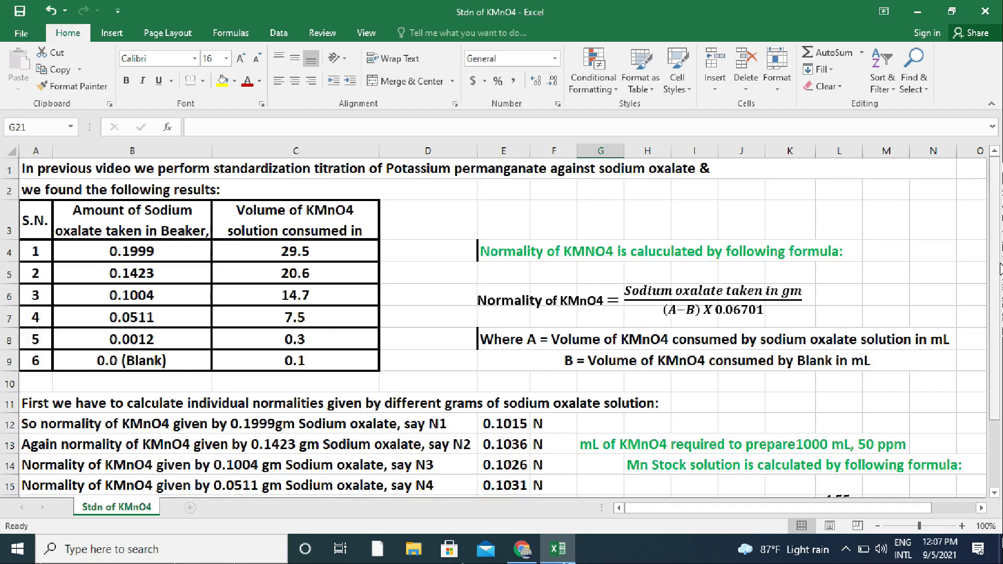
{"action": "left_click_drag", "start_coordinate": [996, 288], "coordinate": [997, 349]}
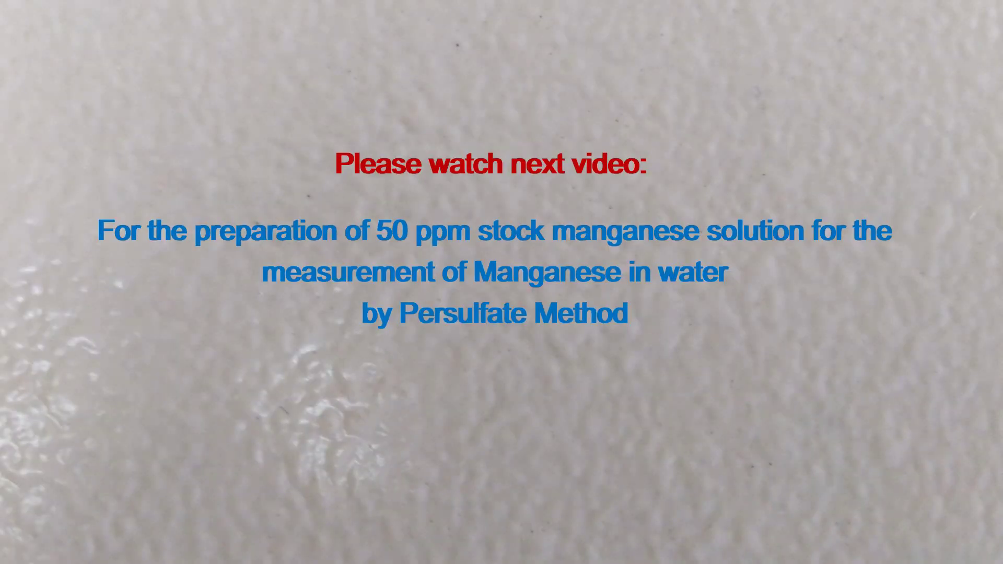